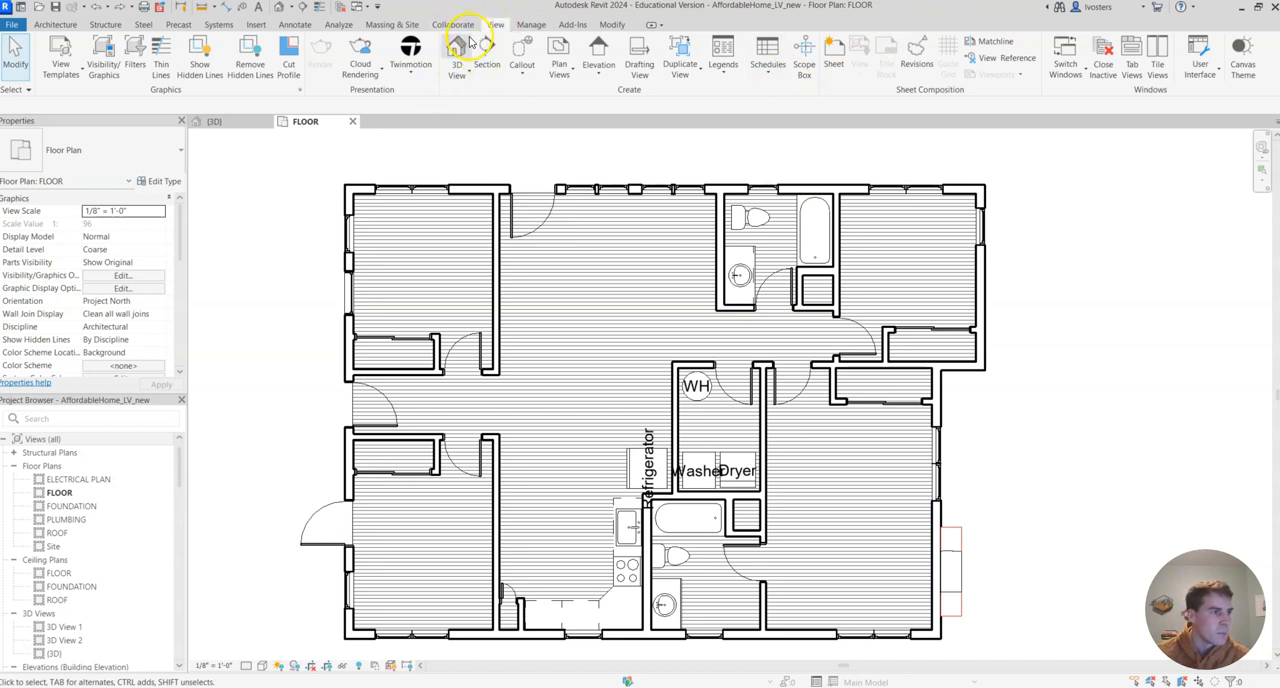
# Start a new Schedule/Quantities view and browse the category list for the window category
pyautogui.click(766, 70)
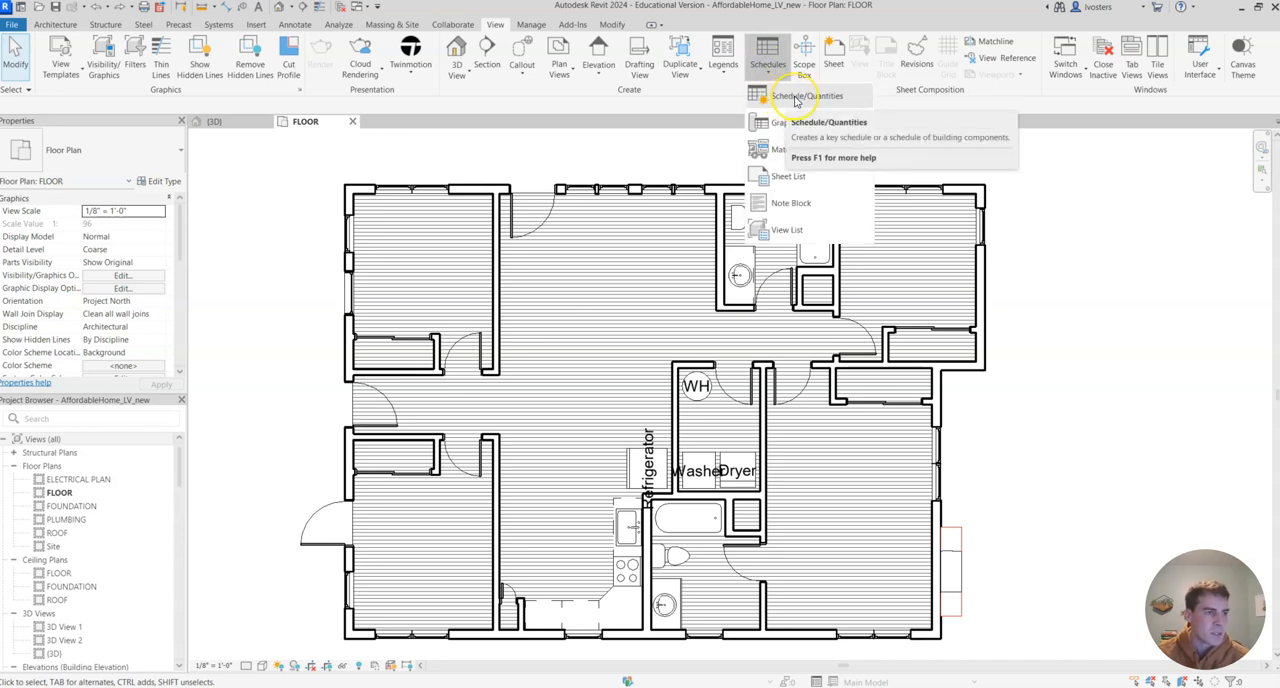
pyautogui.click(797, 99)
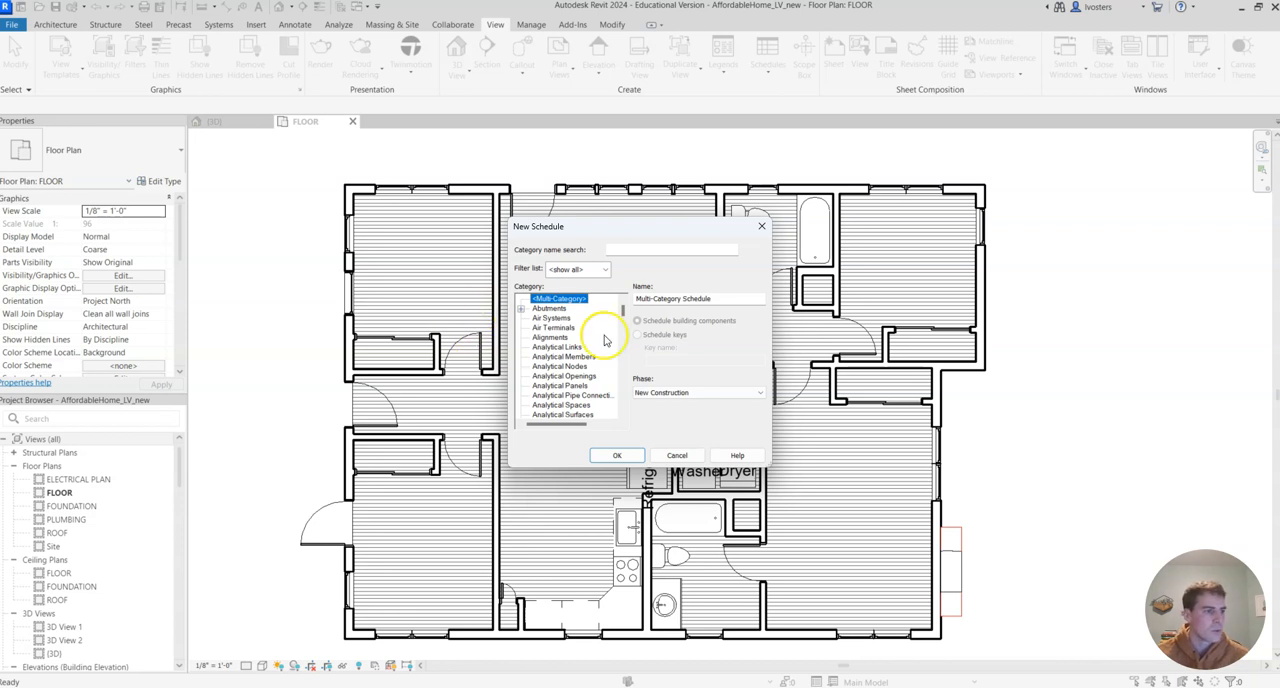
pyautogui.scroll(-12, 576, 347)
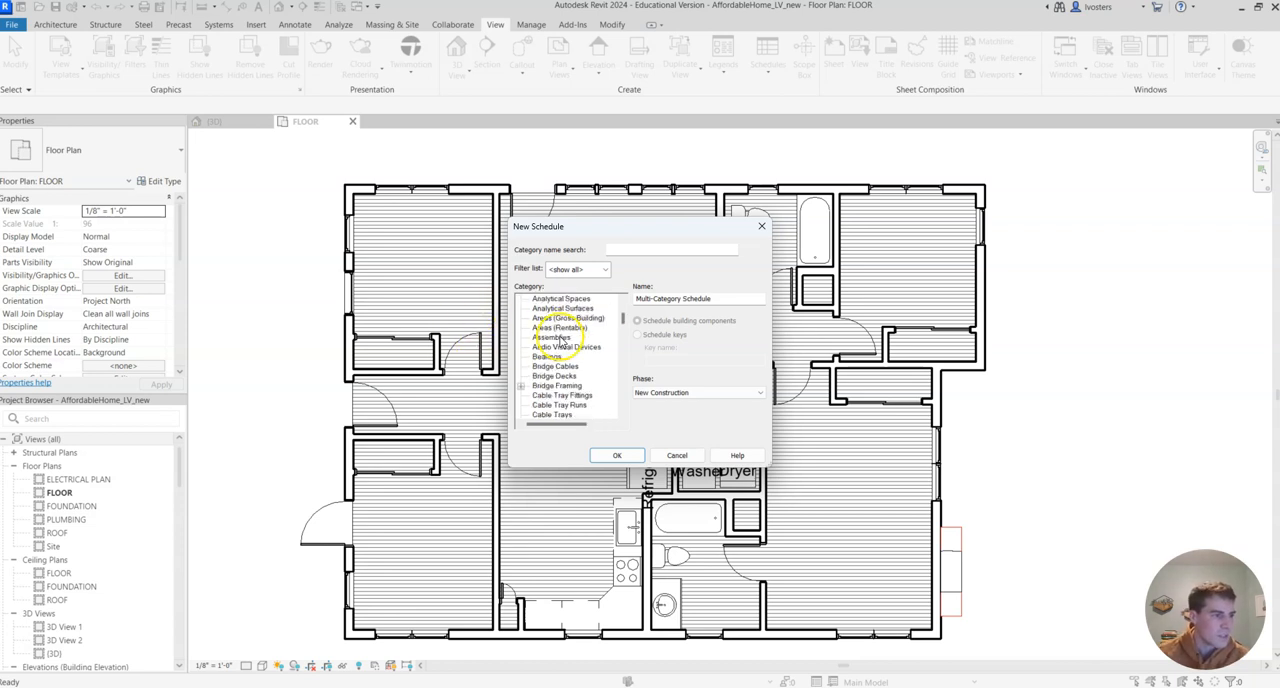
pyautogui.scroll(-1, 565, 341)
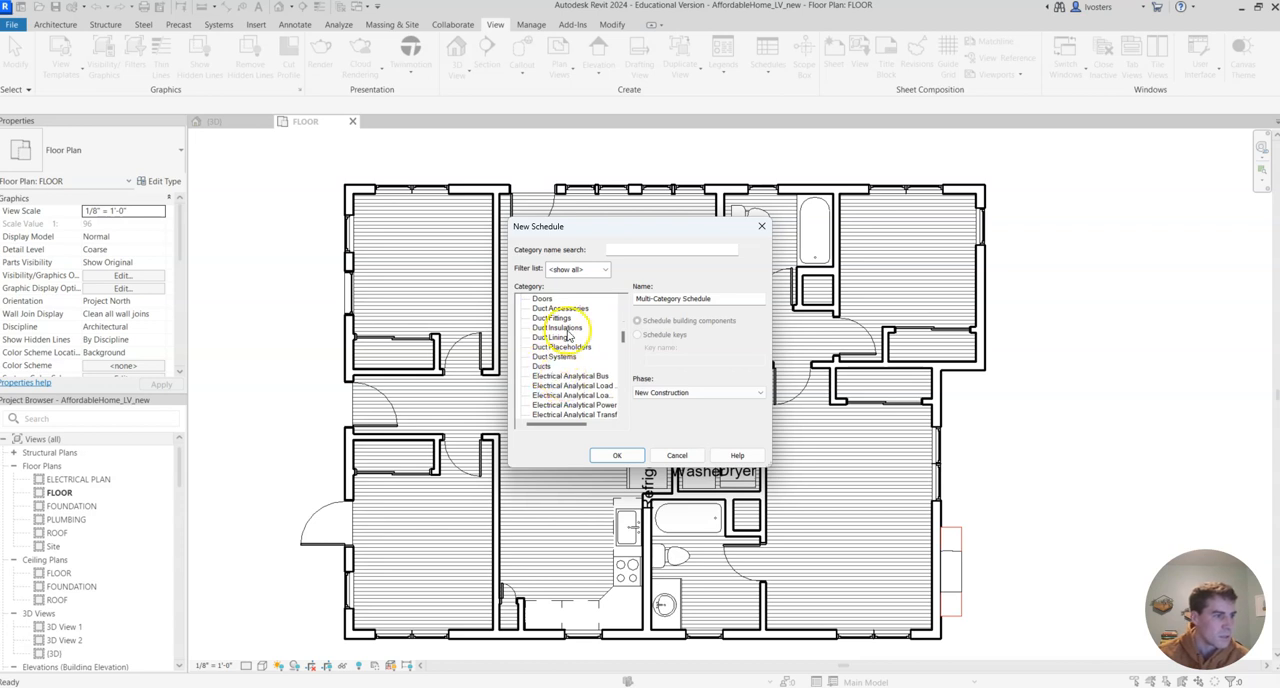
pyautogui.scroll(-7, 568, 330)
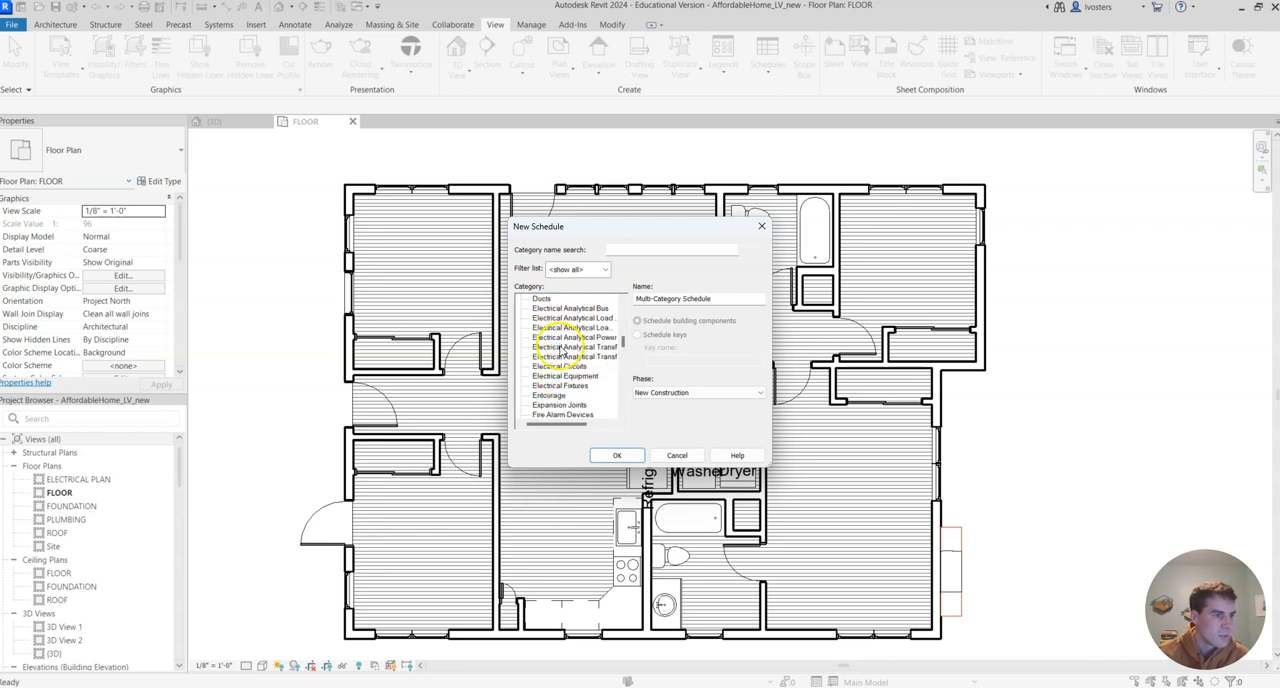
pyautogui.scroll(-1, 580, 371)
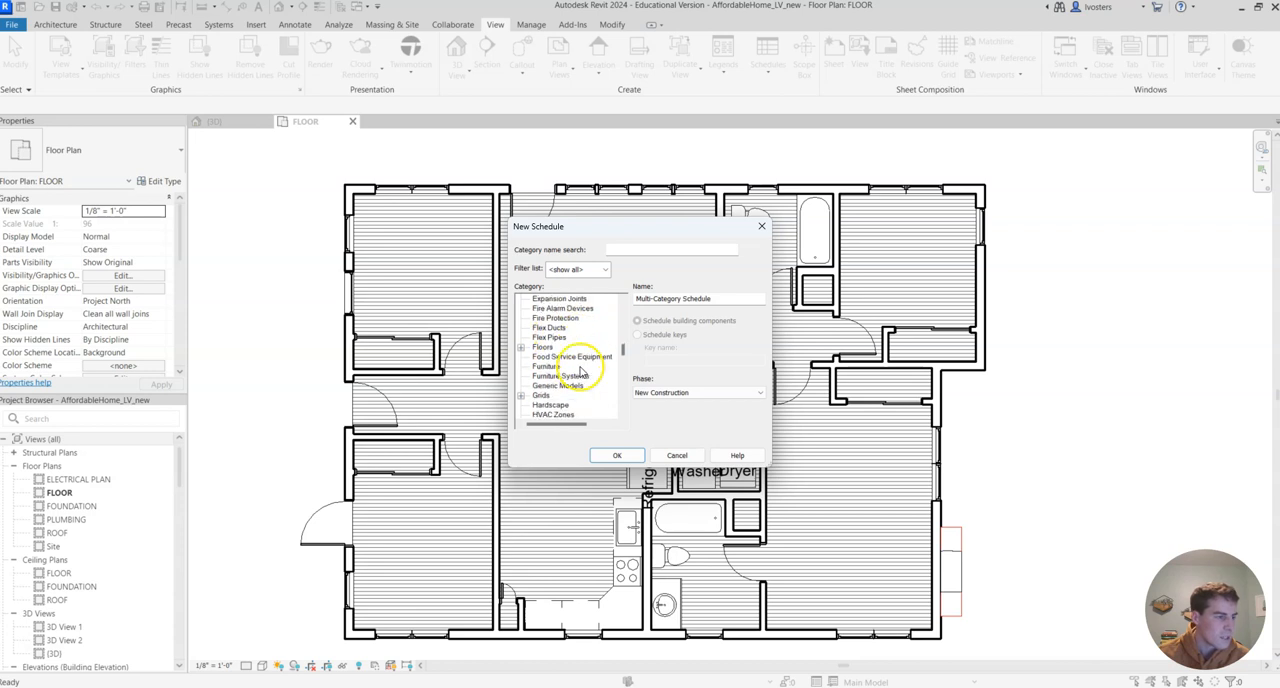
pyautogui.scroll(-1, 568, 376)
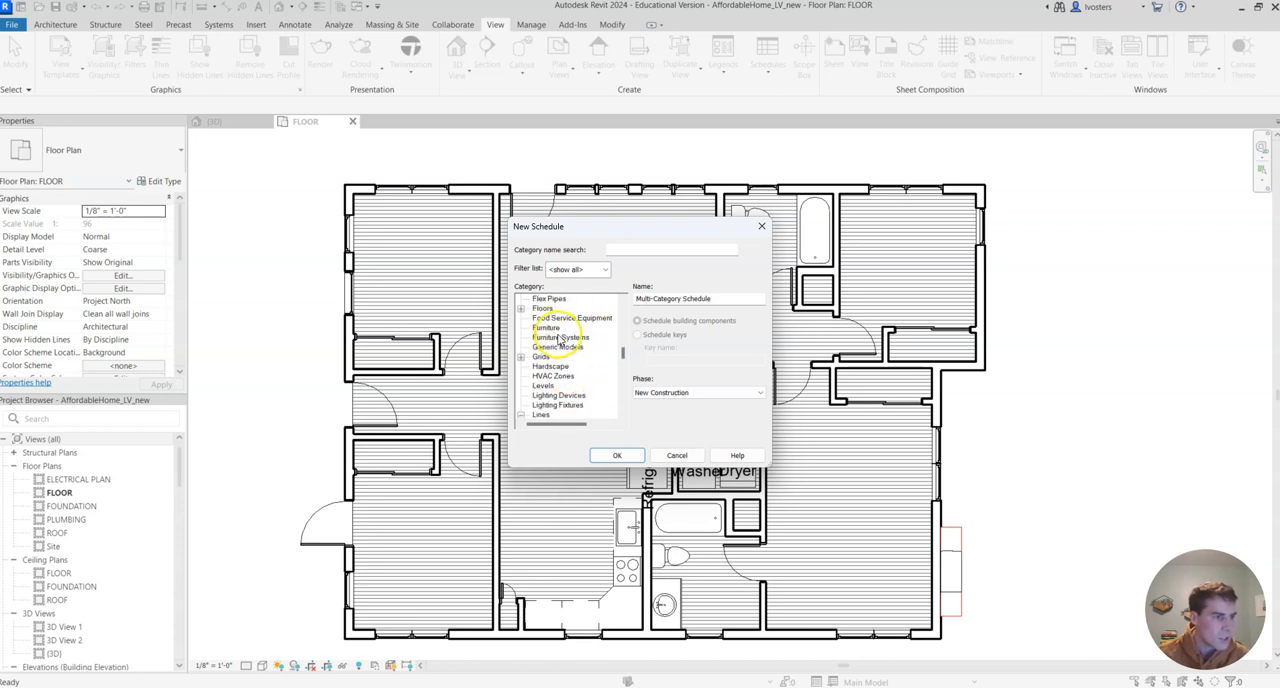
pyautogui.scroll(-2, 570, 365)
pyautogui.scroll(-10, 580, 362)
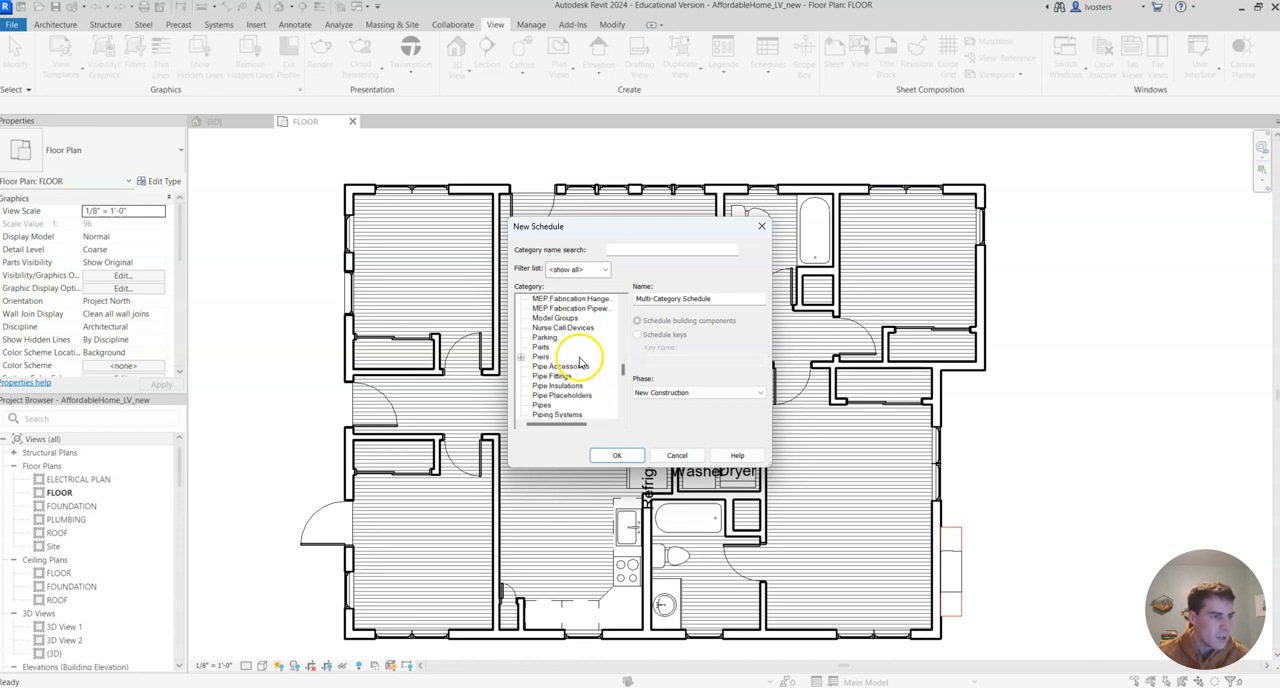
pyautogui.scroll(-8, 580, 363)
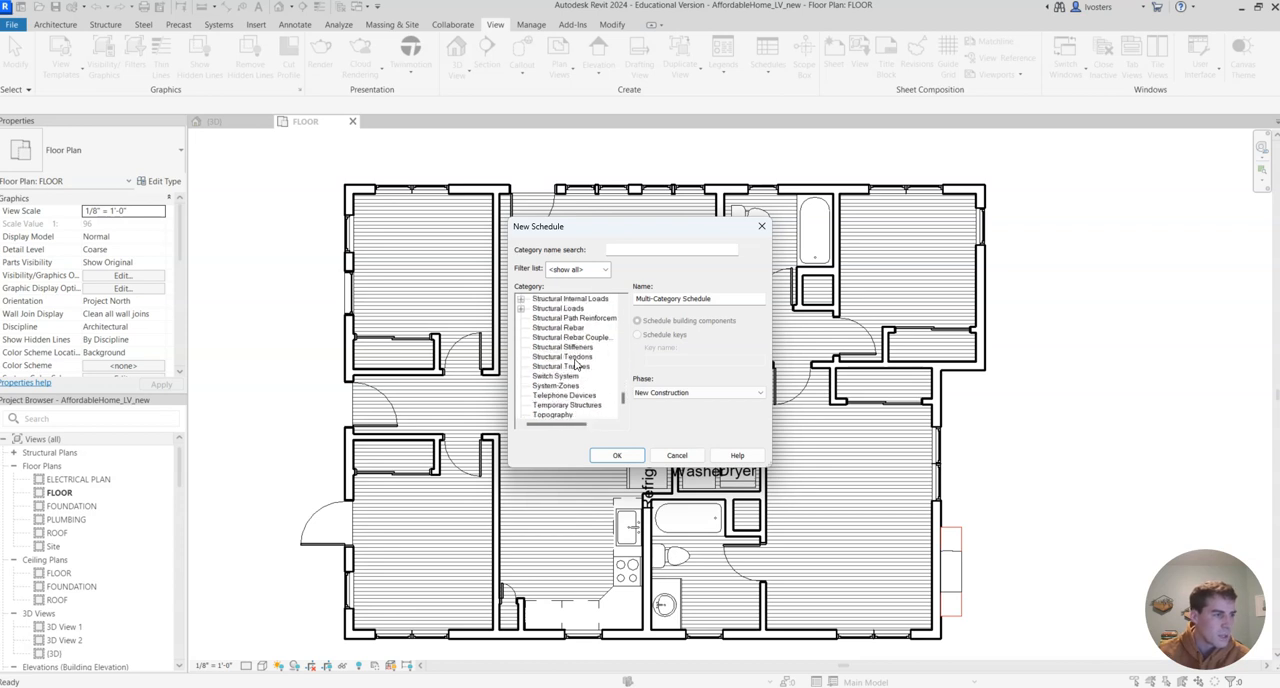
pyautogui.scroll(10, 578, 355)
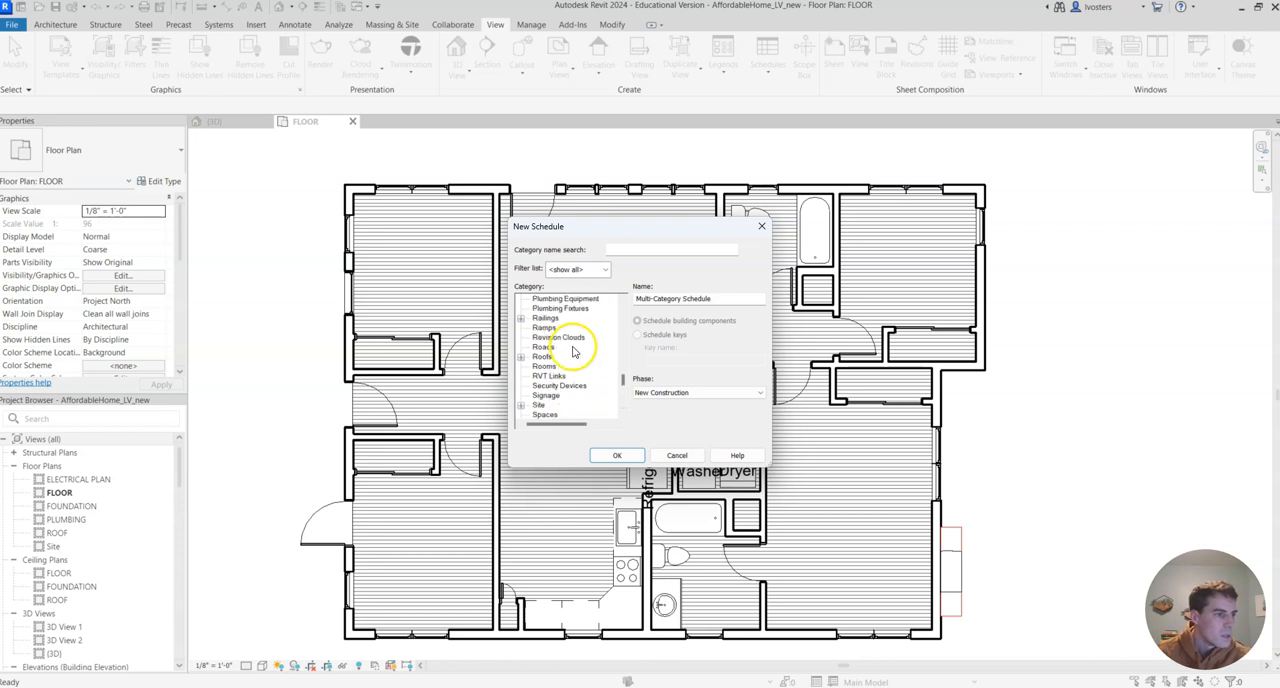
# Search the categories for "windows" and create a building component schedule for the Windows category
pyautogui.click(640, 250)
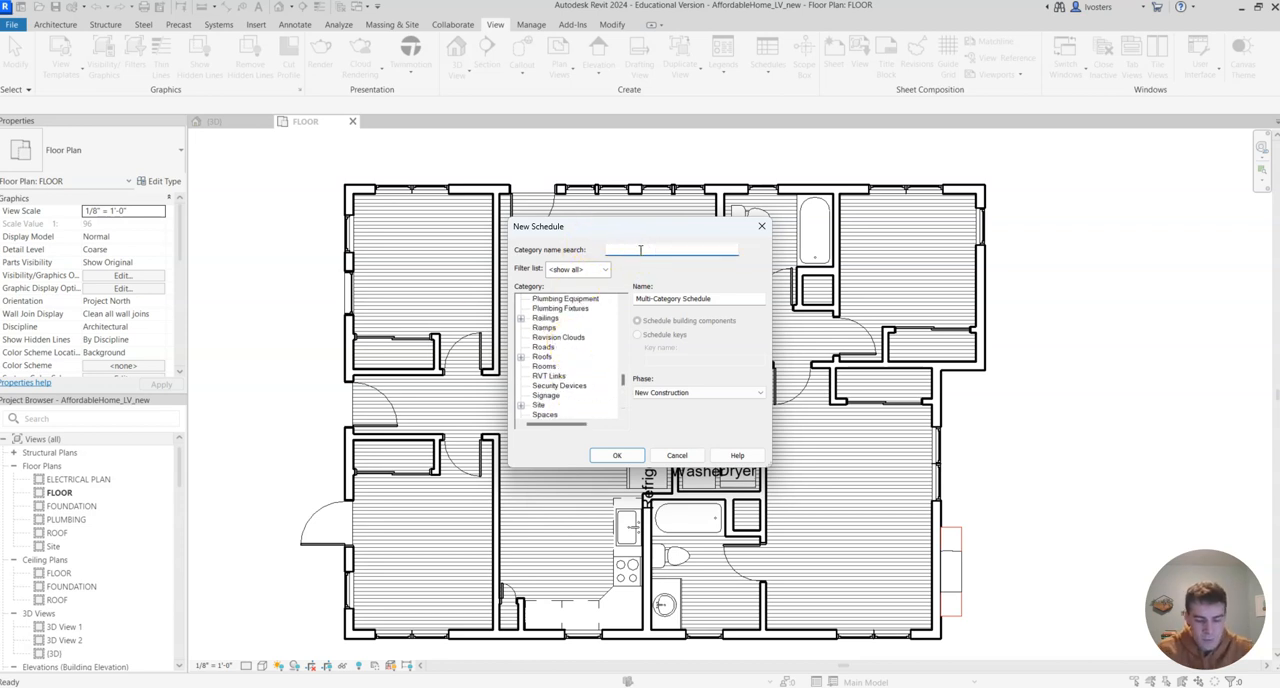
pyautogui.write('windows')
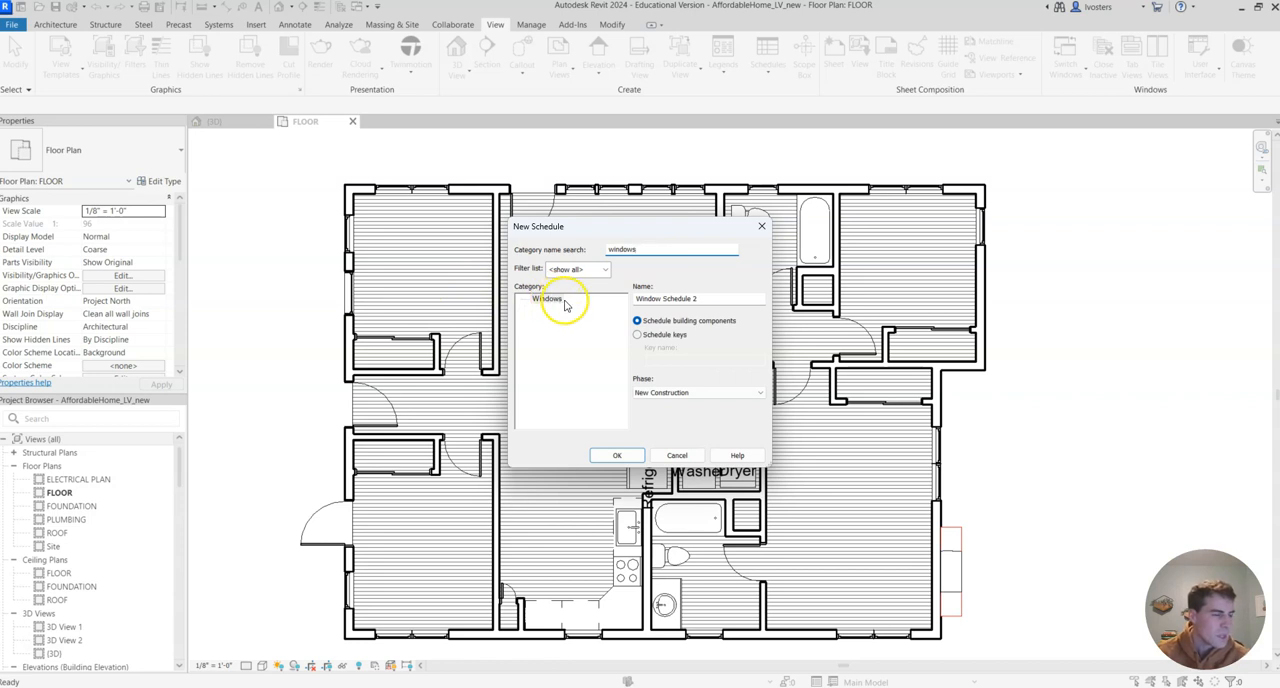
pyautogui.click(561, 303)
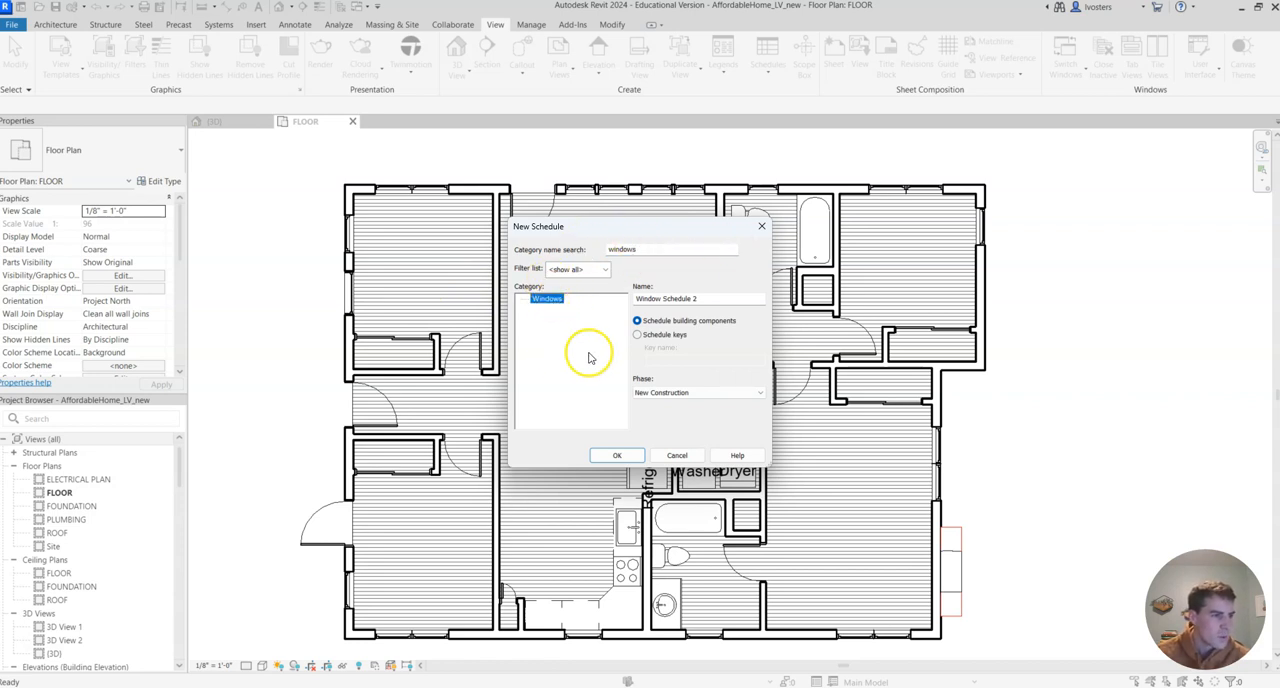
pyautogui.click(629, 457)
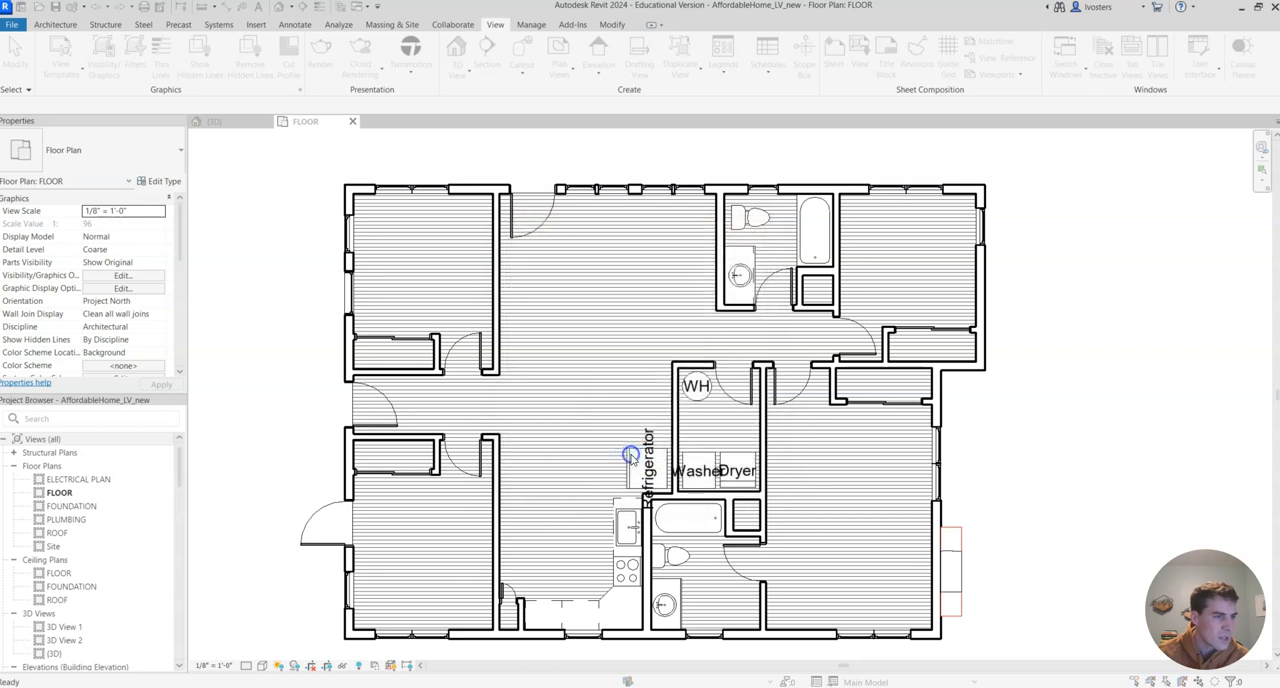
# Add the Family and Type field and the Level field to the scheduled fields
pyautogui.moveTo(920, 214); pyautogui.dragTo(617, 200)
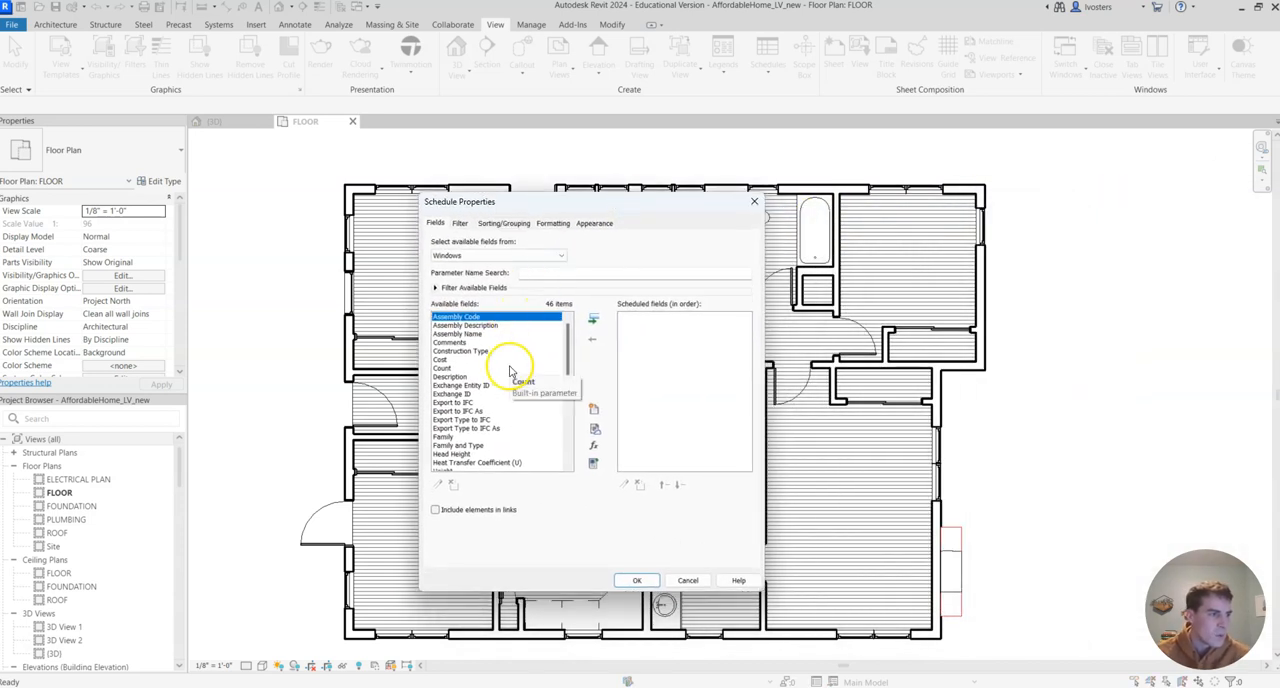
pyautogui.scroll(-8, 505, 366)
pyautogui.scroll(8, 498, 376)
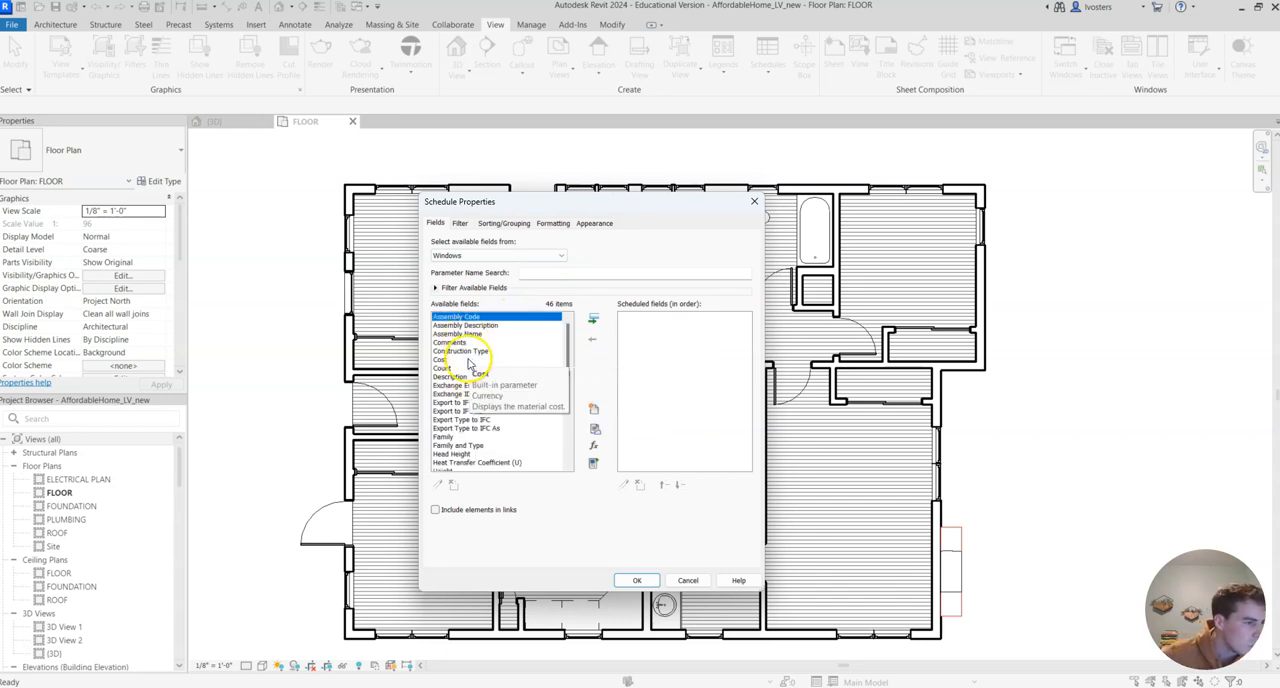
pyautogui.click(462, 445)
pyautogui.click(594, 321)
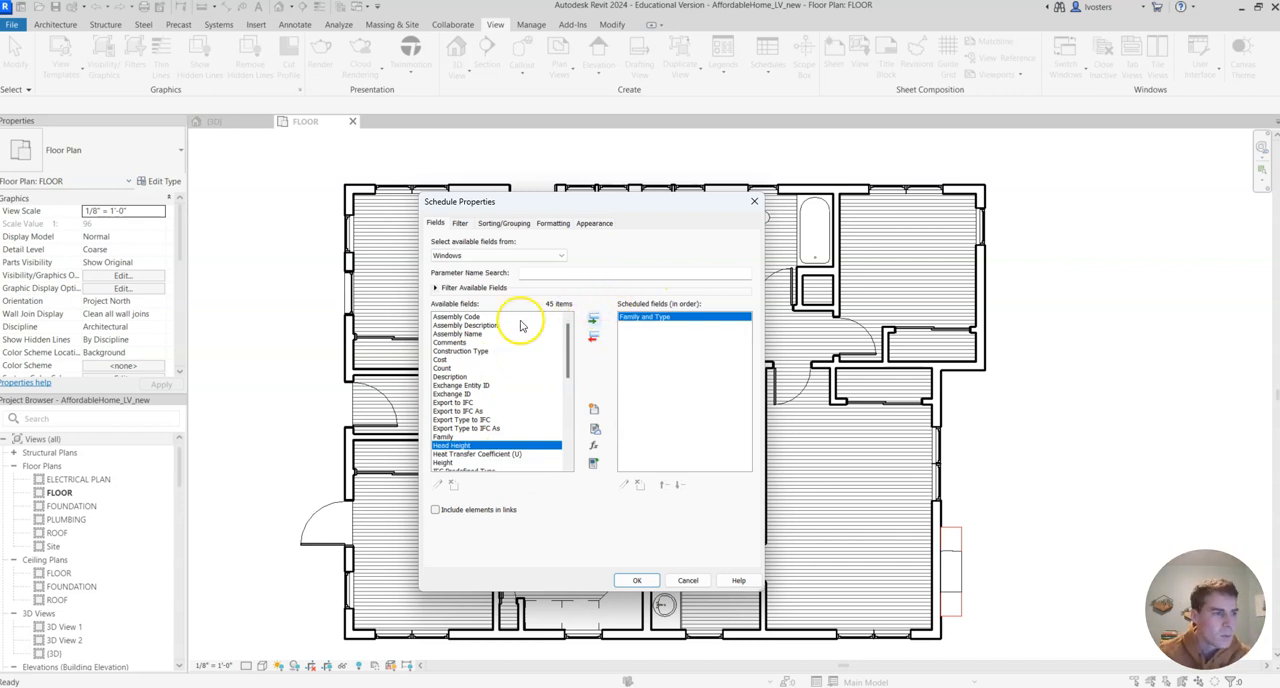
pyautogui.scroll(-2, 463, 408)
pyautogui.scroll(-2, 463, 408)
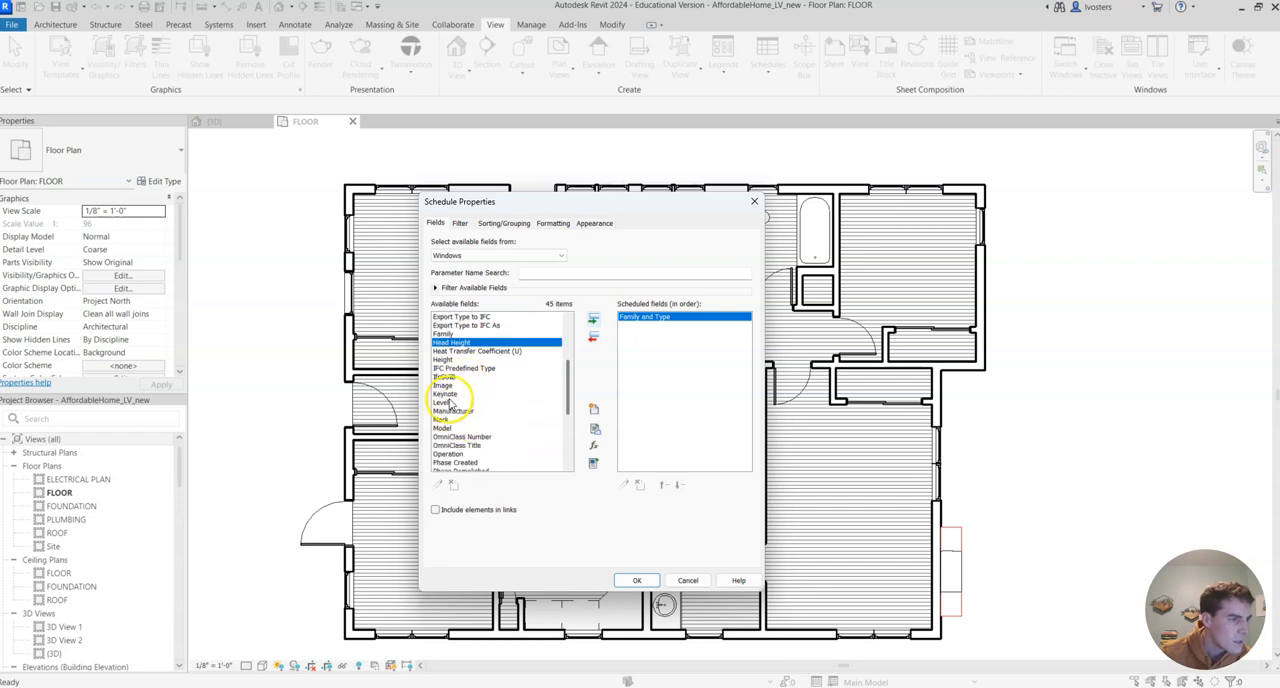
pyautogui.click(447, 402)
pyautogui.click(593, 319)
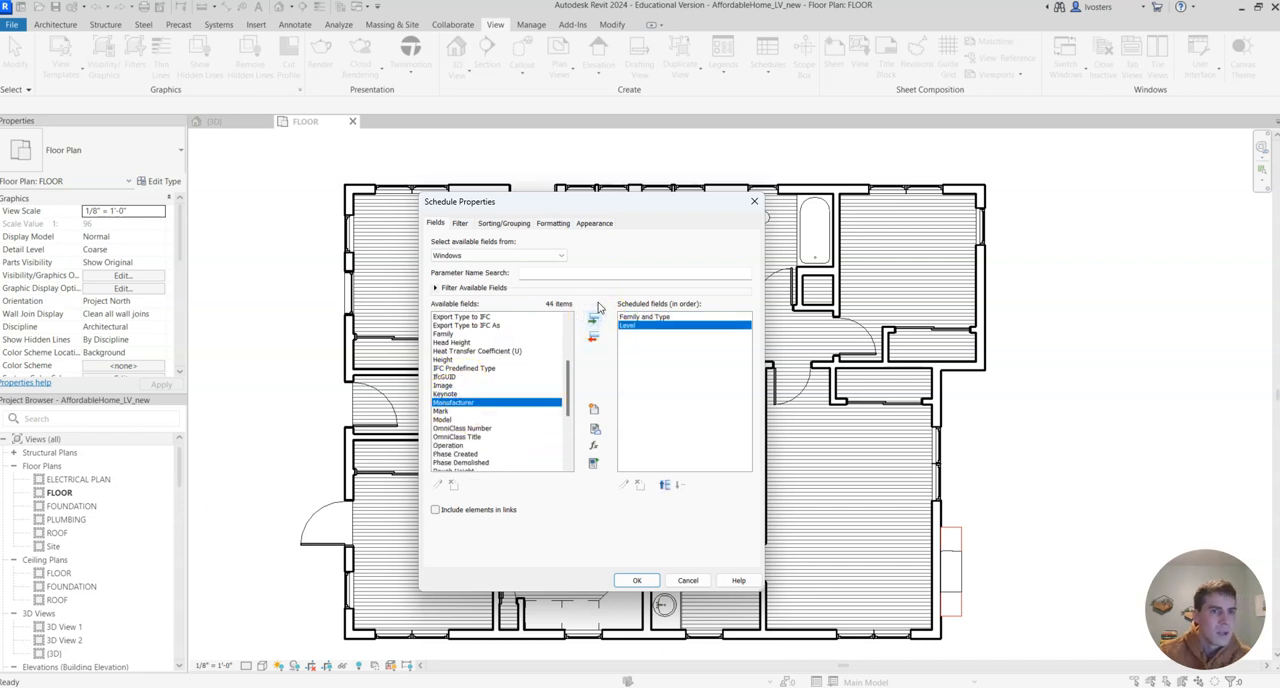
# Add the Height and Width fields to the scheduled fields, below Level
pyautogui.scroll(-1, 487, 360)
pyautogui.scroll(2, 491, 375)
pyautogui.scroll(1, 493, 381)
pyautogui.click(446, 381)
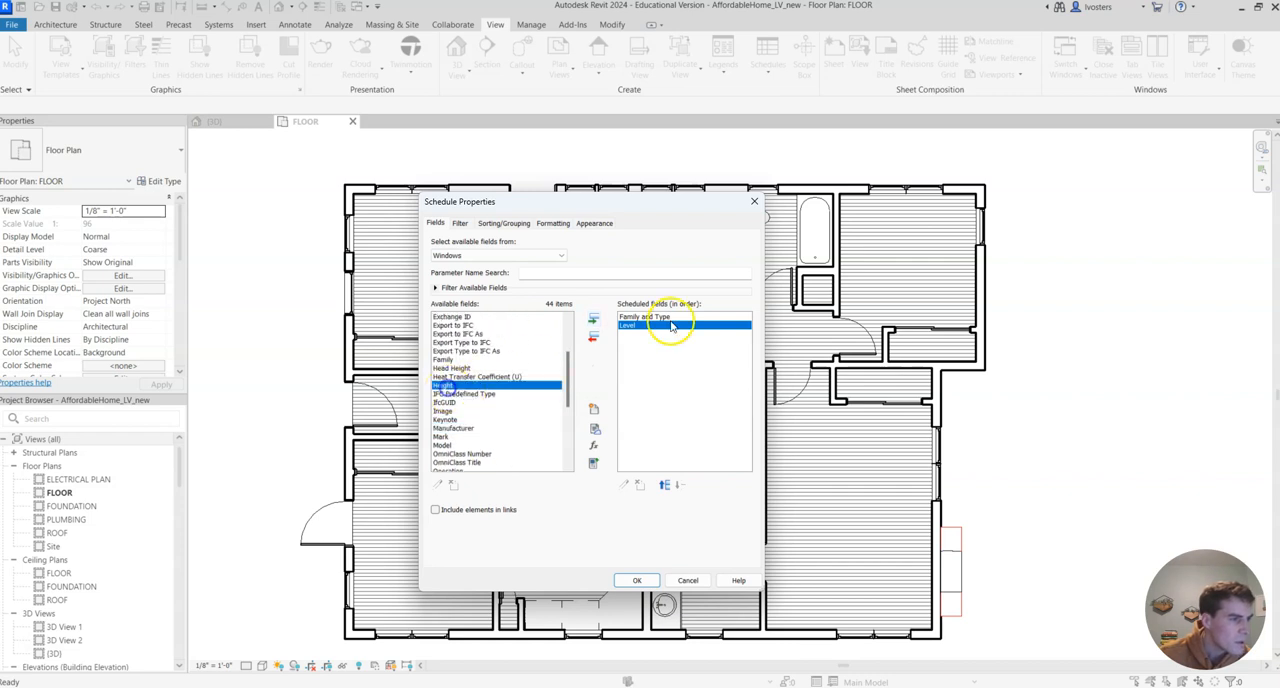
pyautogui.click(593, 318)
pyautogui.scroll(-4, 474, 392)
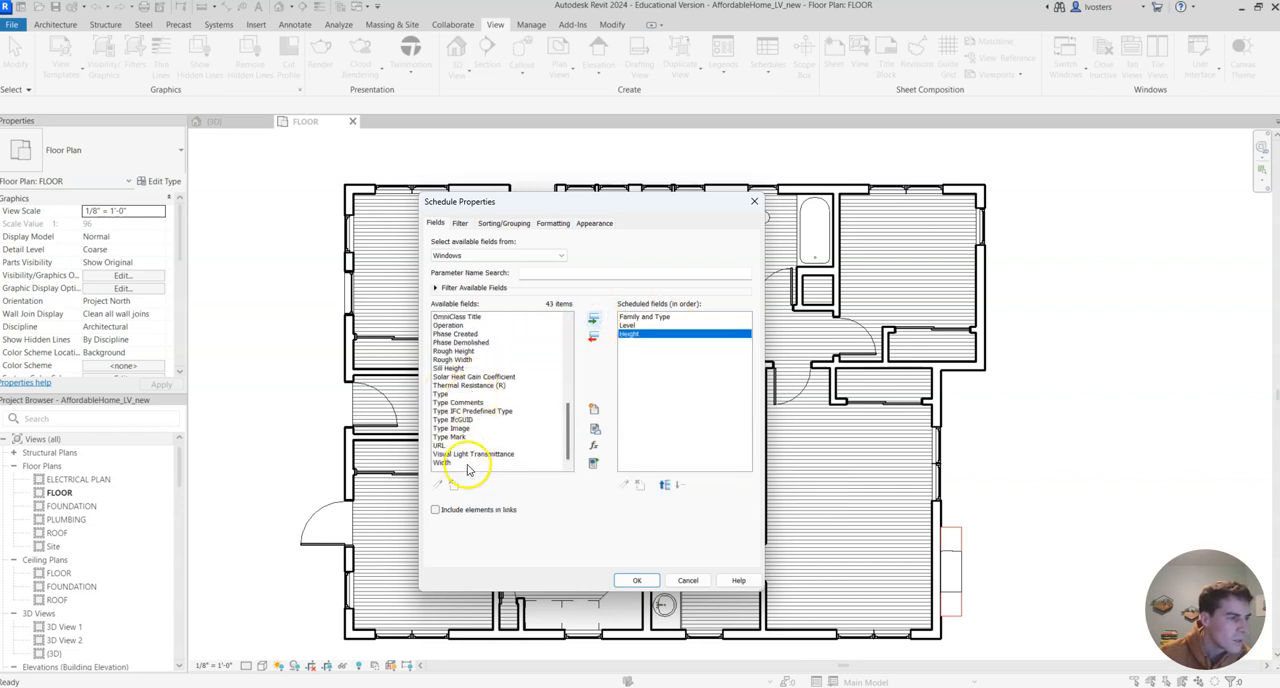
pyautogui.click(455, 462)
pyautogui.click(593, 318)
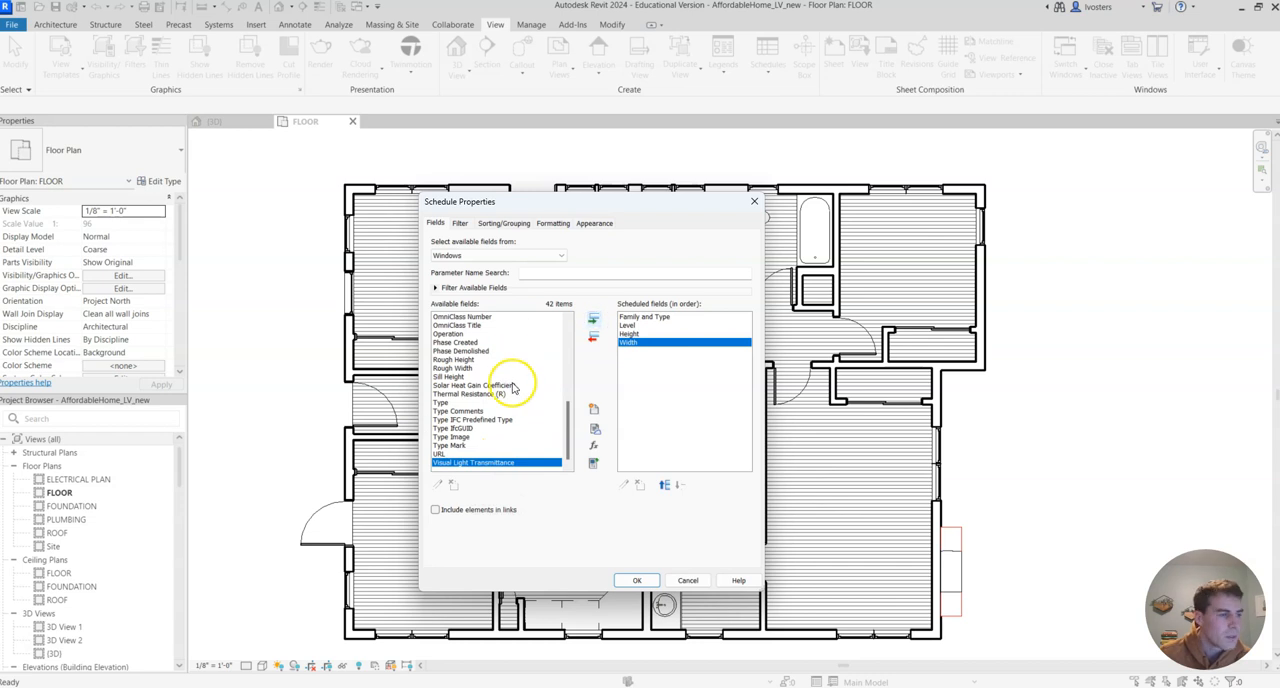
# Add the Sill Height and Count fields to the end of the scheduled fields
pyautogui.click(447, 376)
pyautogui.click(593, 318)
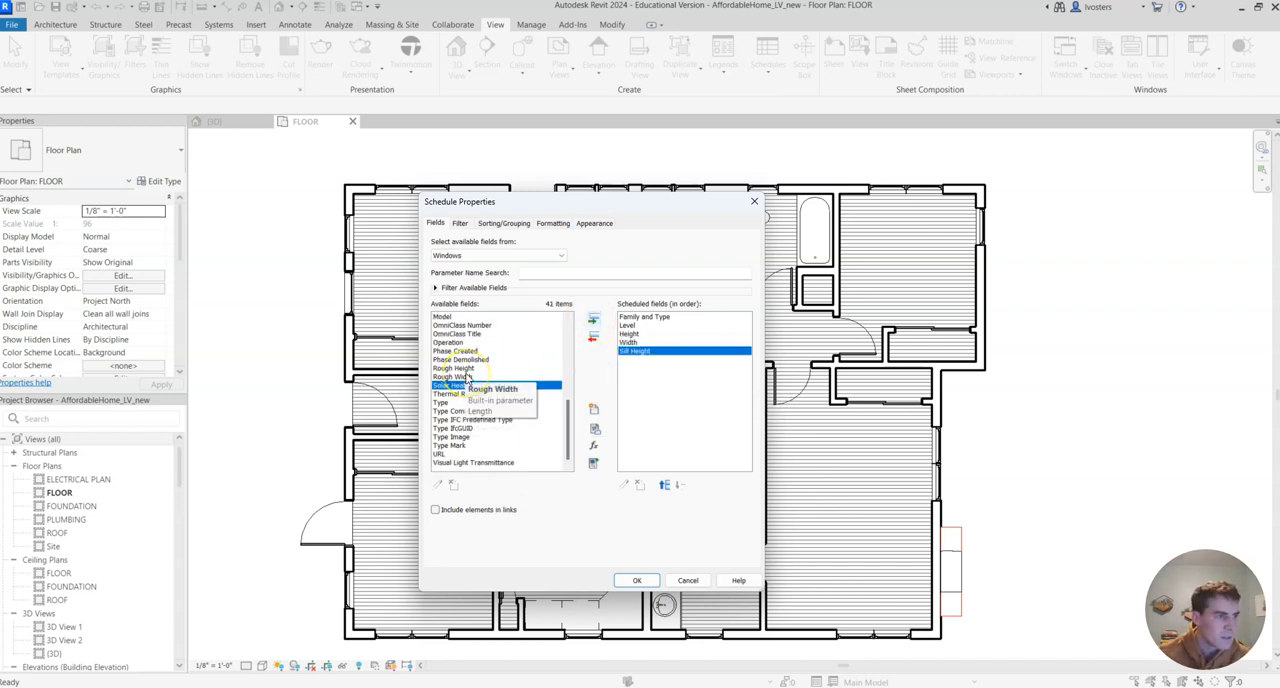
pyautogui.scroll(7, 498, 365)
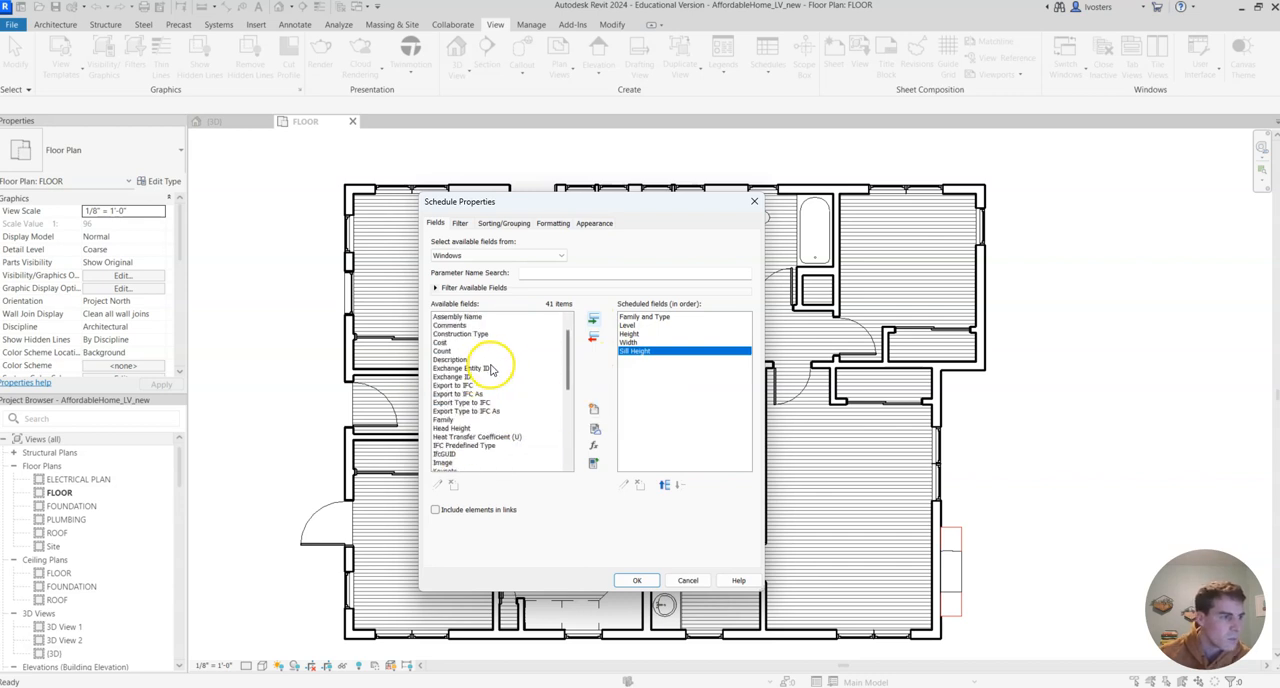
pyautogui.click(482, 351)
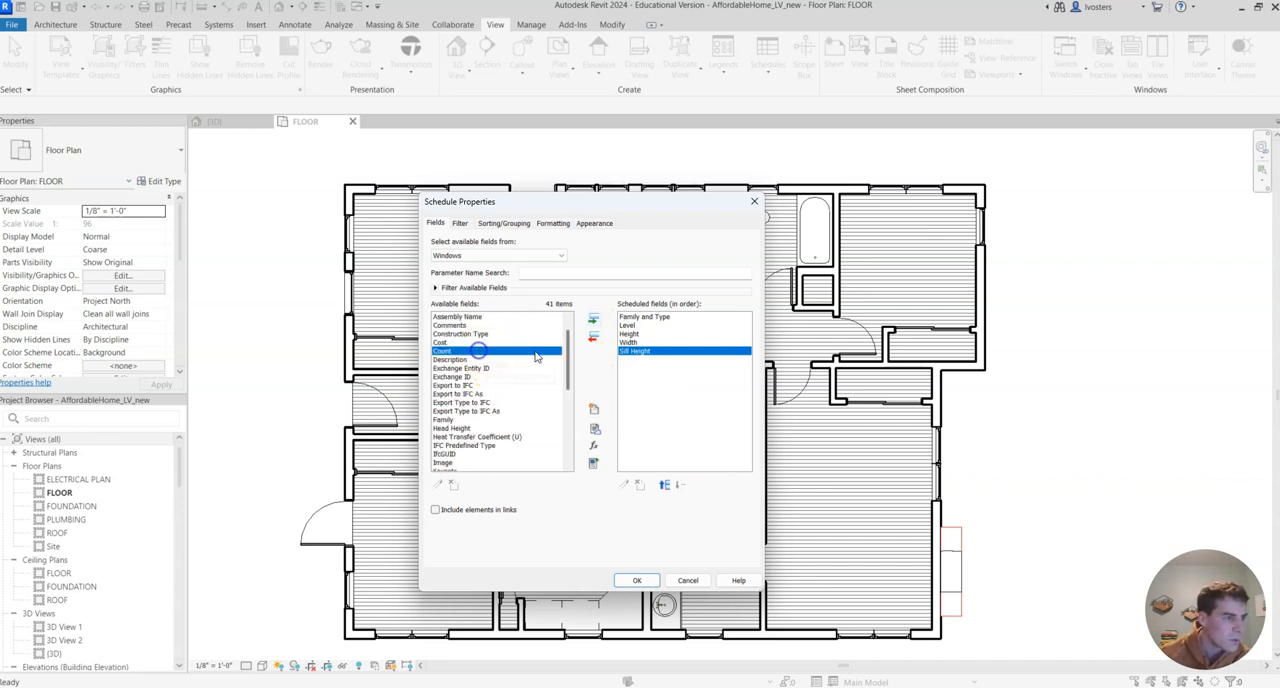
pyautogui.click(594, 319)
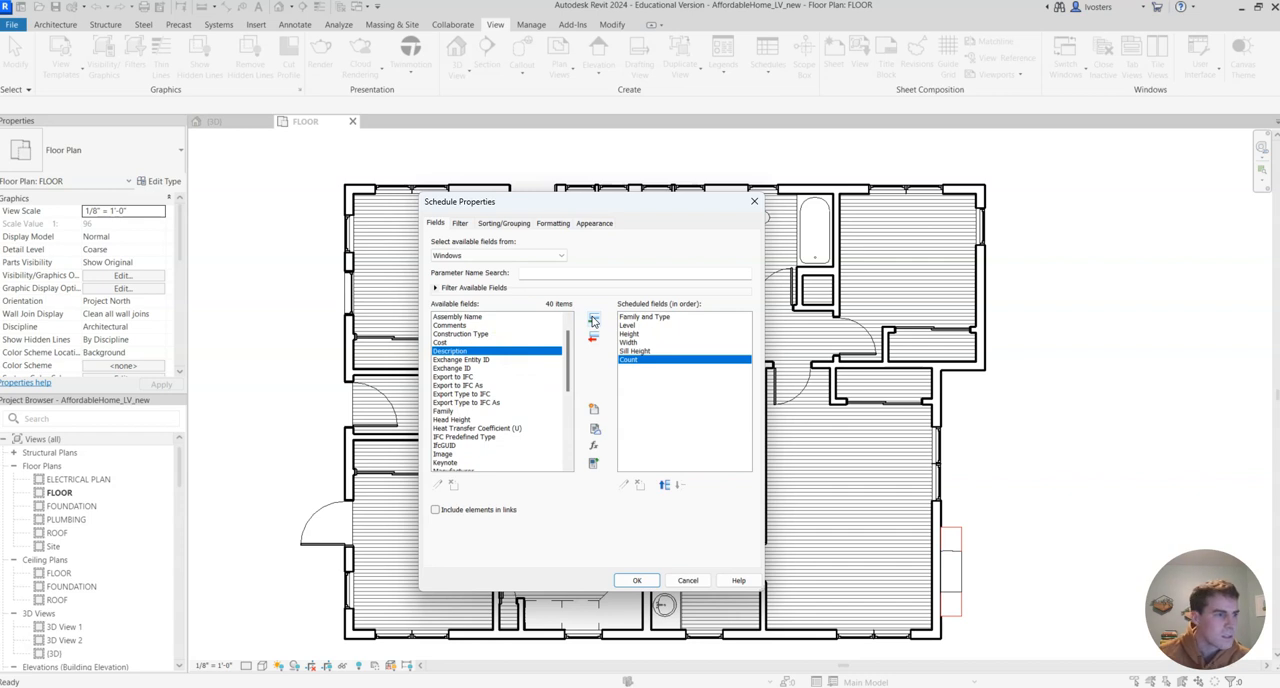
# Try moving the Sill Height field up and down in the scheduled field order
pyautogui.click(636, 351)
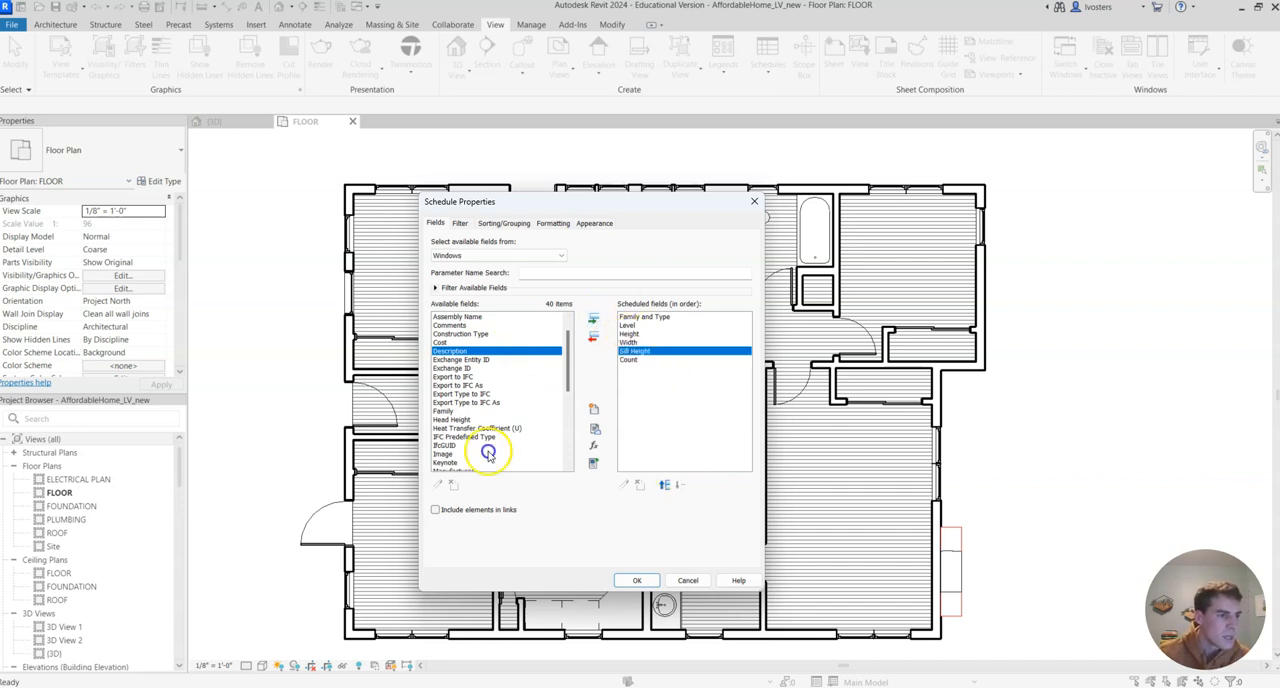
pyautogui.click(667, 486)
pyautogui.click(683, 486)
pyautogui.click(666, 486)
pyautogui.click(681, 486)
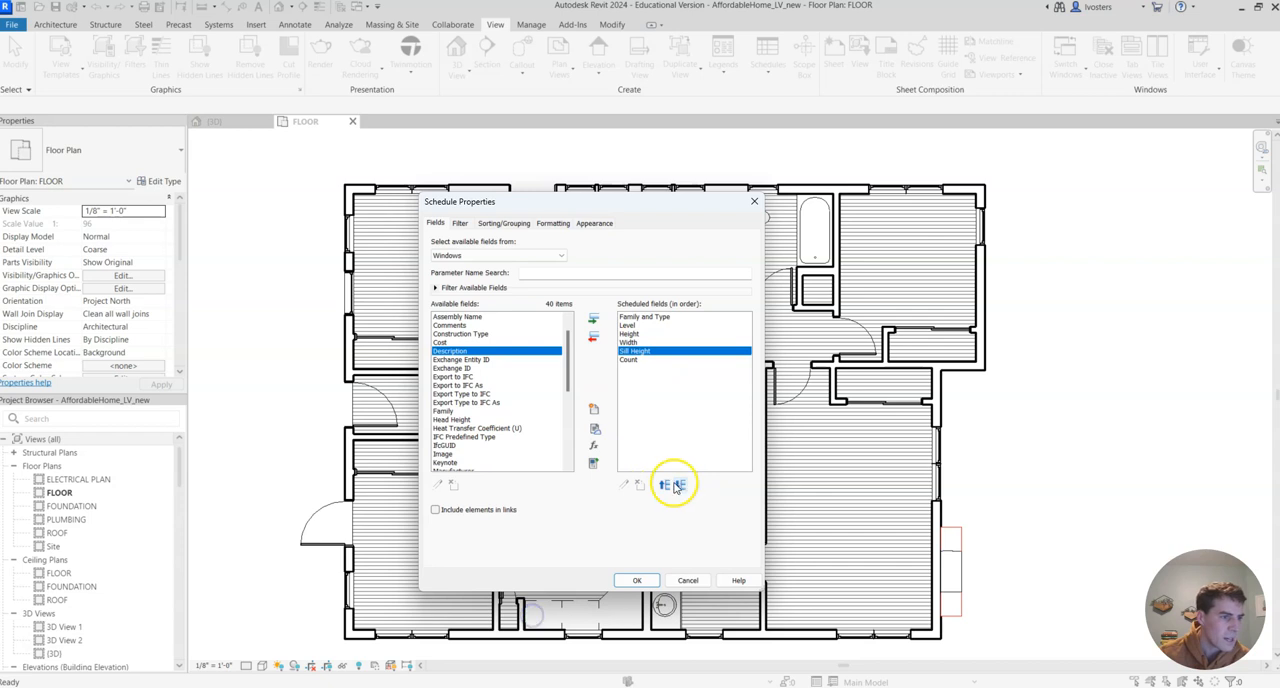
# Generate the window schedule from the chosen fields and widen the Family and Type column to fit its full text
pyautogui.click(640, 316)
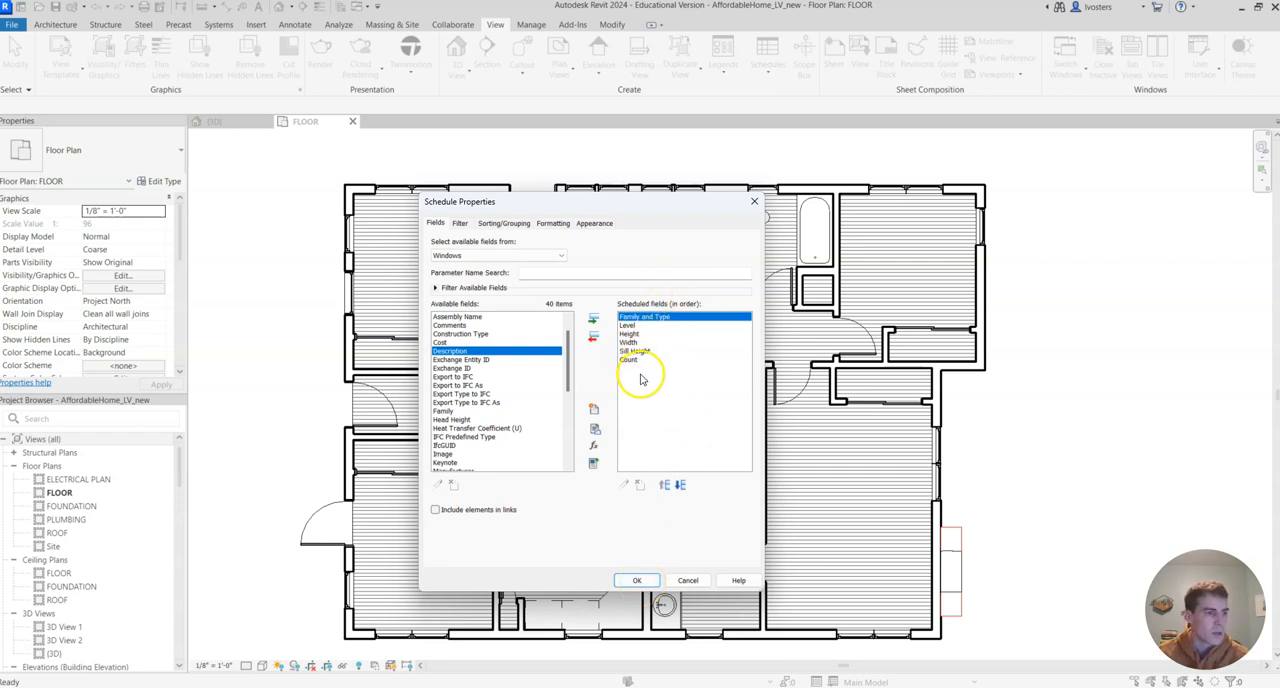
pyautogui.click(638, 326)
pyautogui.click(630, 334)
pyautogui.click(630, 342)
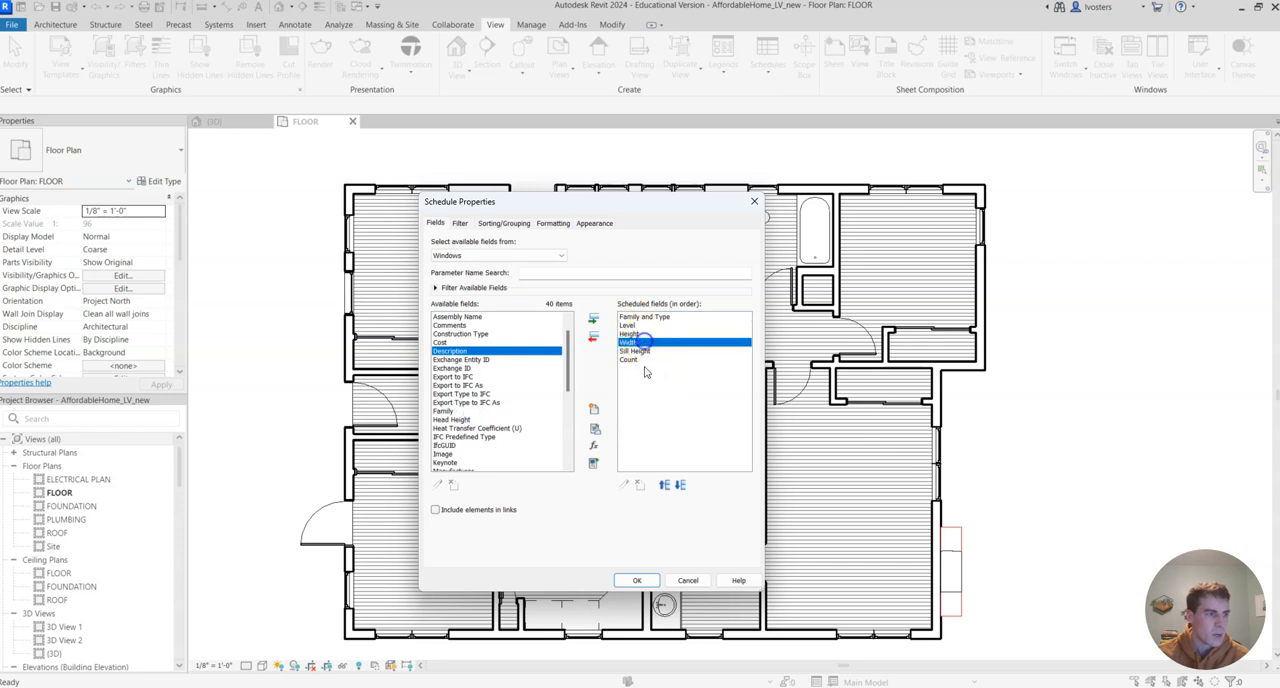
pyautogui.click(637, 581)
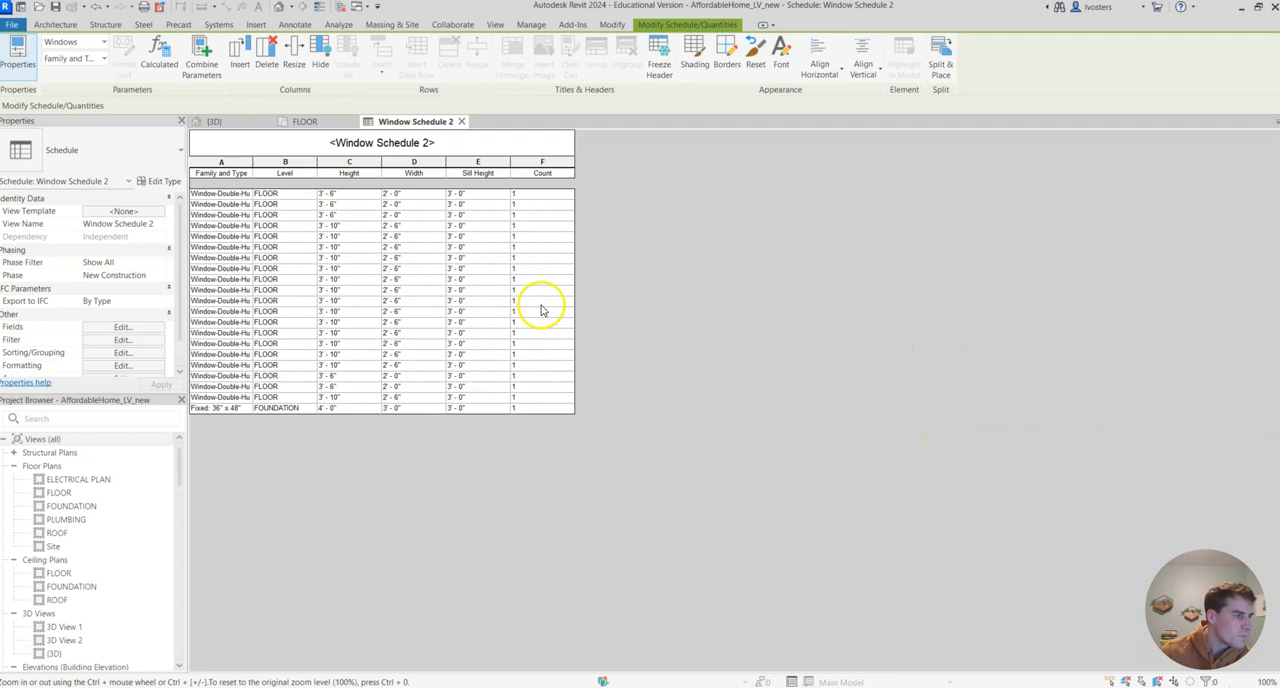
pyautogui.moveTo(252, 163); pyautogui.dragTo(333, 163)
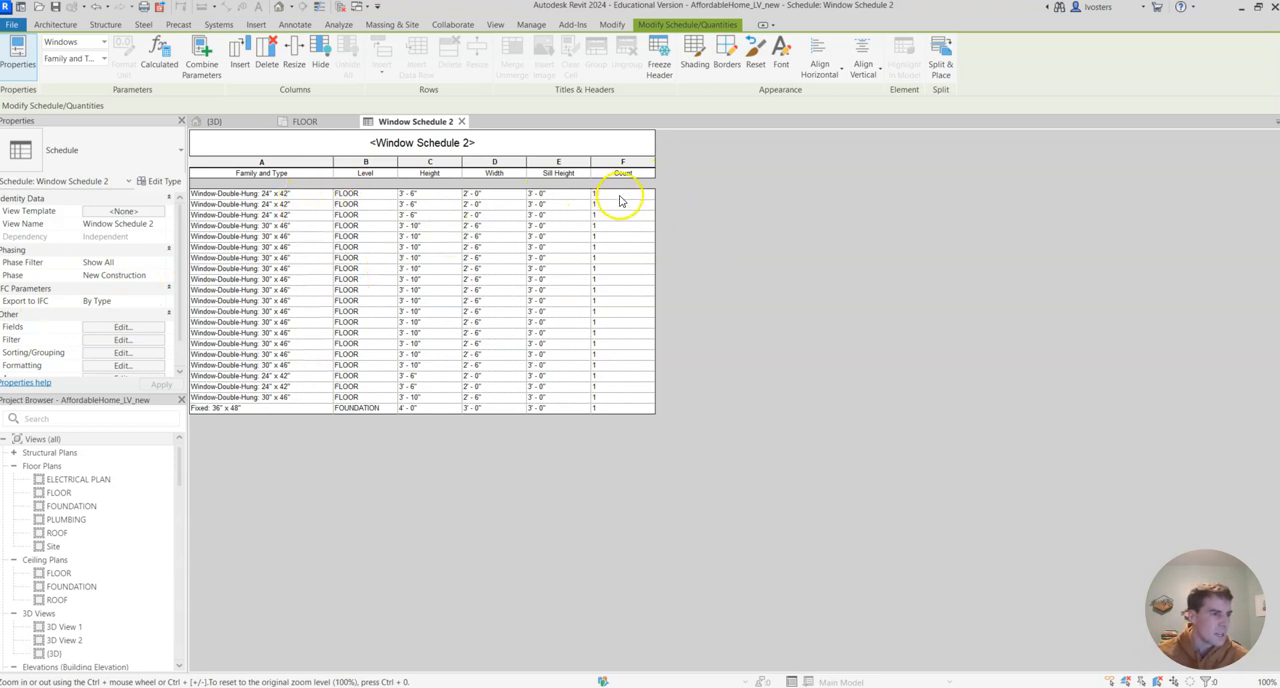
# Edit the schedule's Sorting/Grouping settings to sort the windows by Family and Type
pyautogui.scroll(-1, 119, 332)
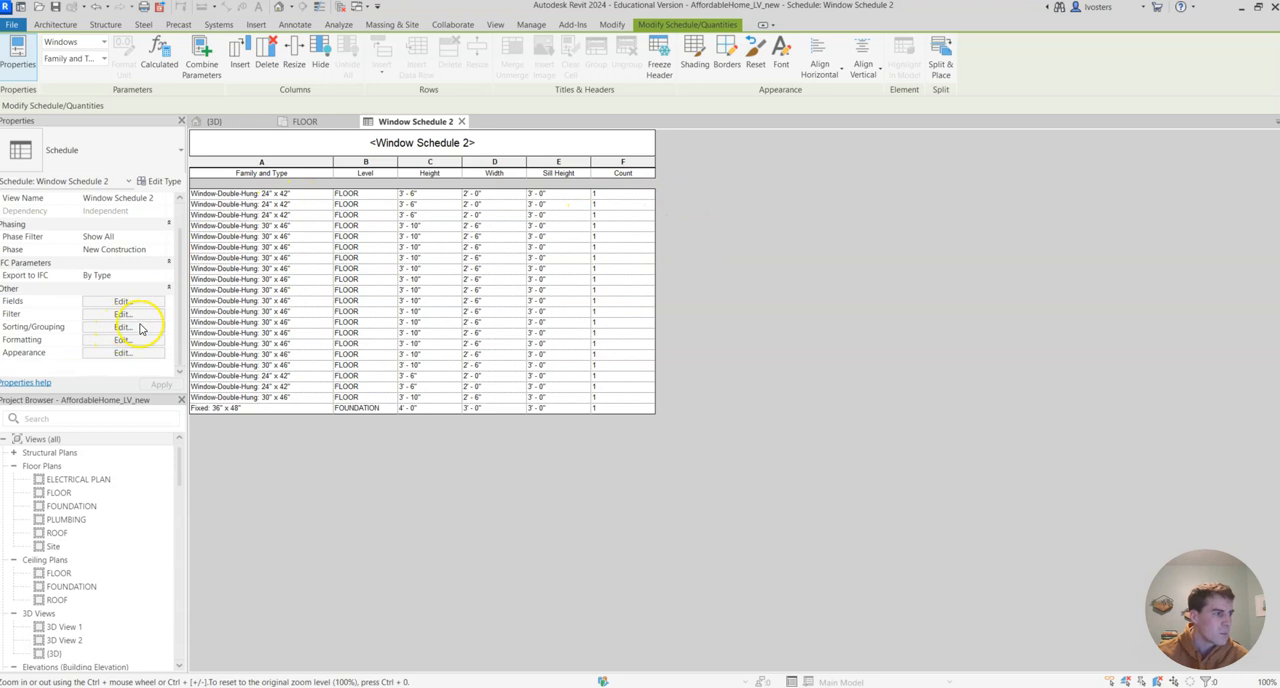
pyautogui.click(119, 327)
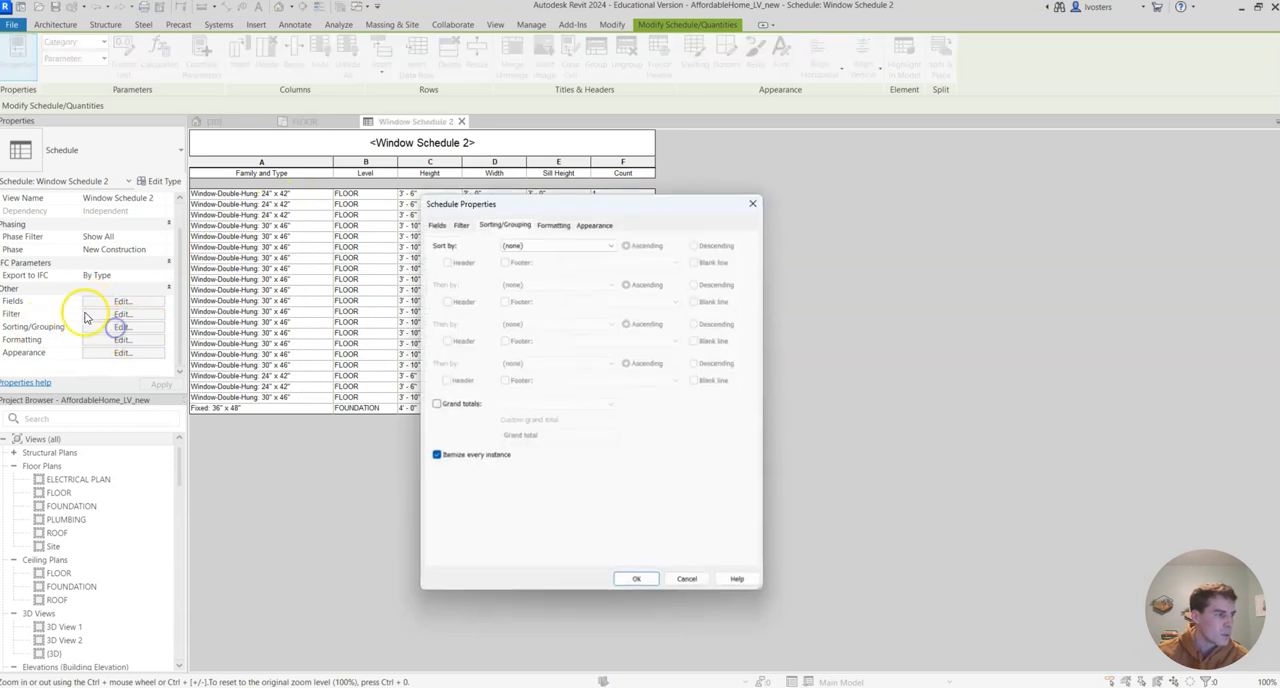
pyautogui.click(591, 245)
pyautogui.click(551, 256)
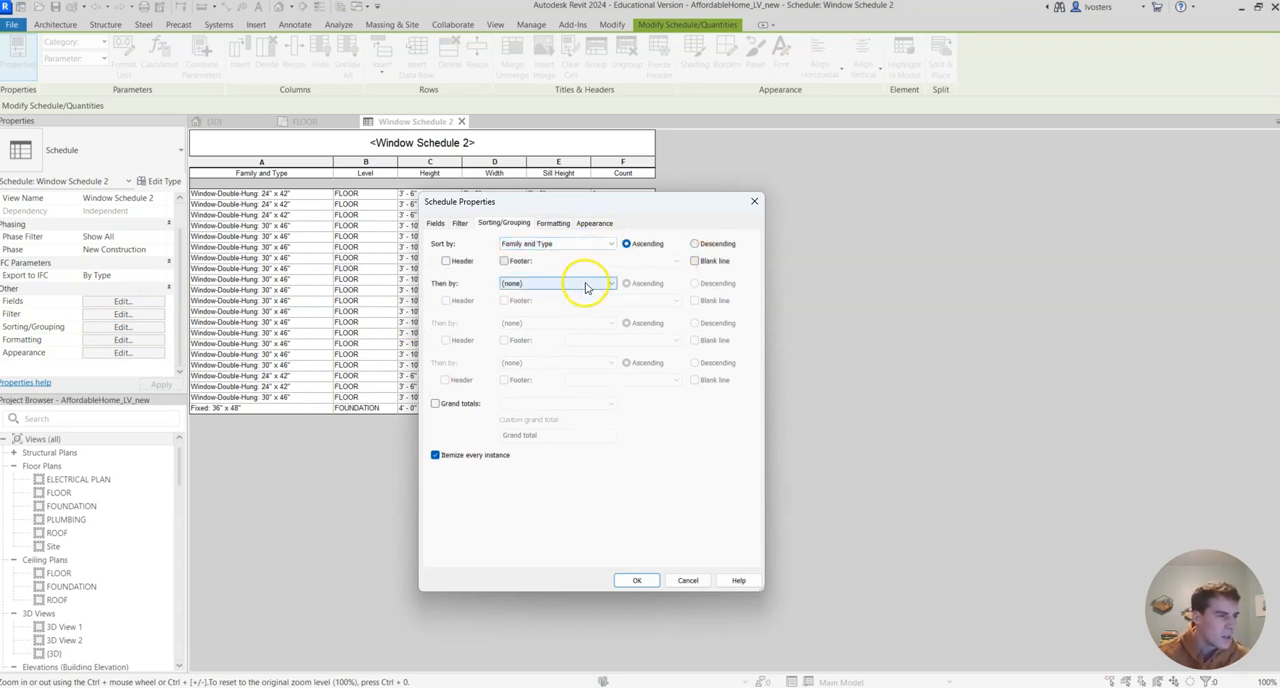
# Sort the window schedule secondarily by Level, enable grand totals with title, count and totals, and turn off itemizing every instance
pyautogui.click(588, 286)
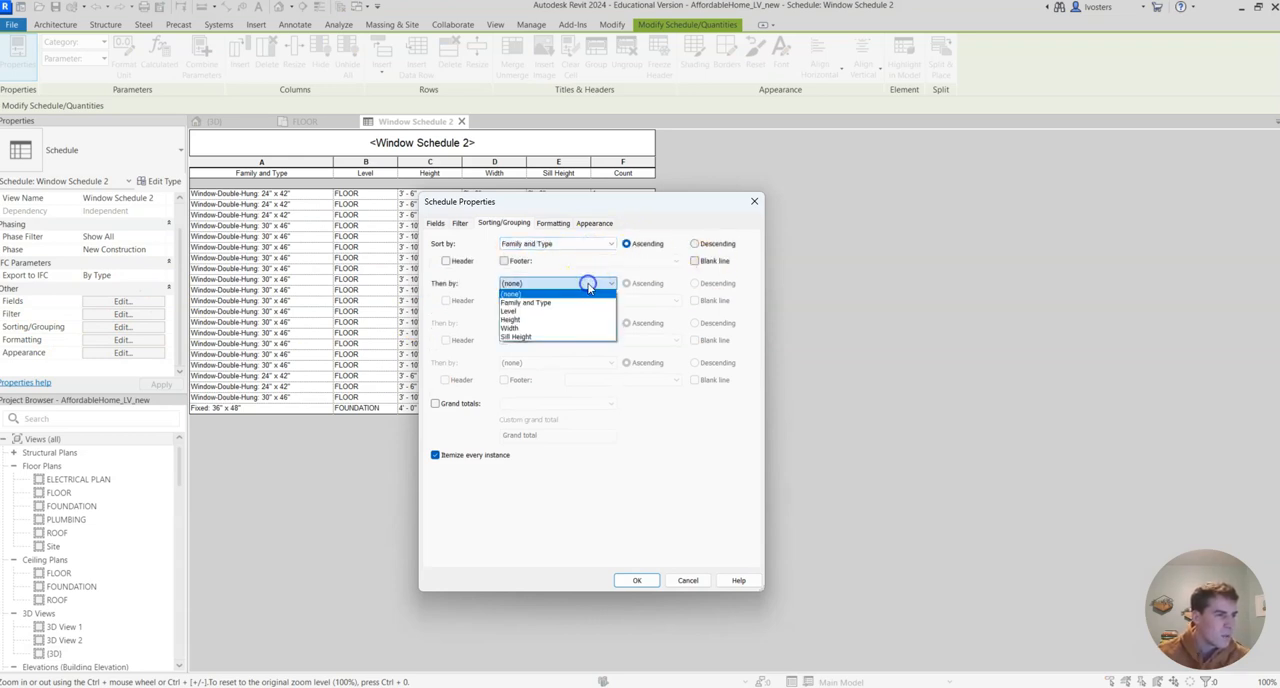
pyautogui.click(547, 311)
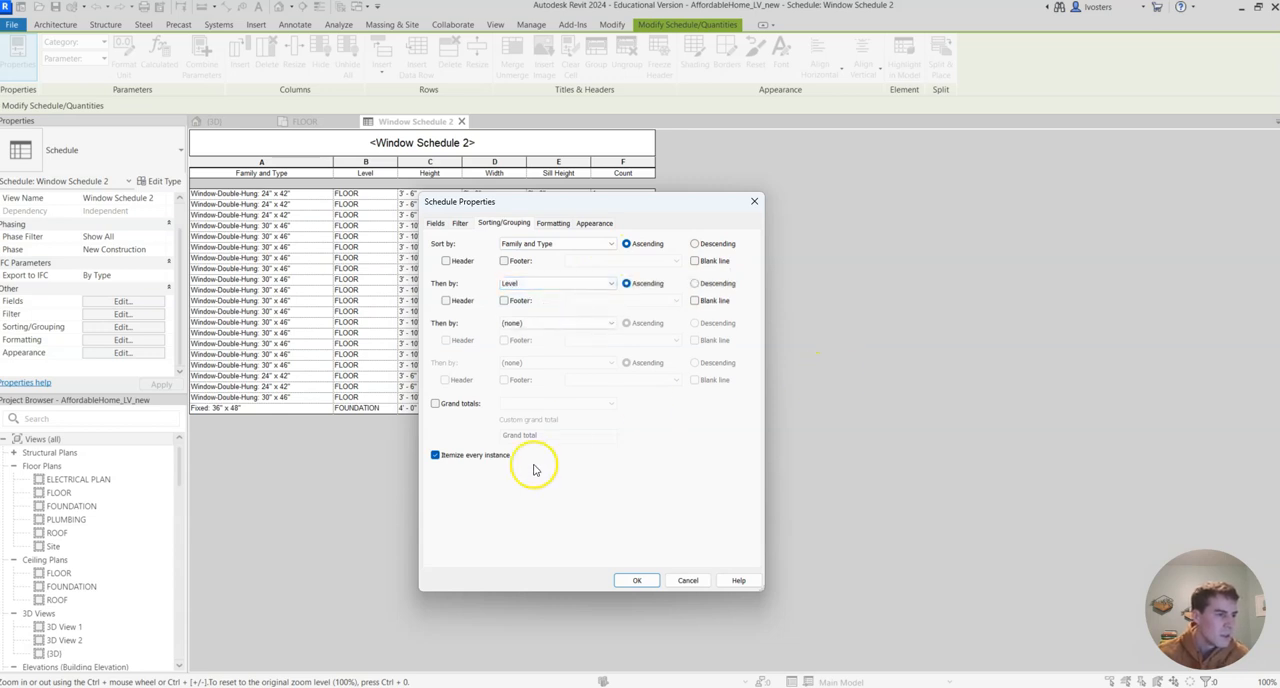
pyautogui.click(436, 404)
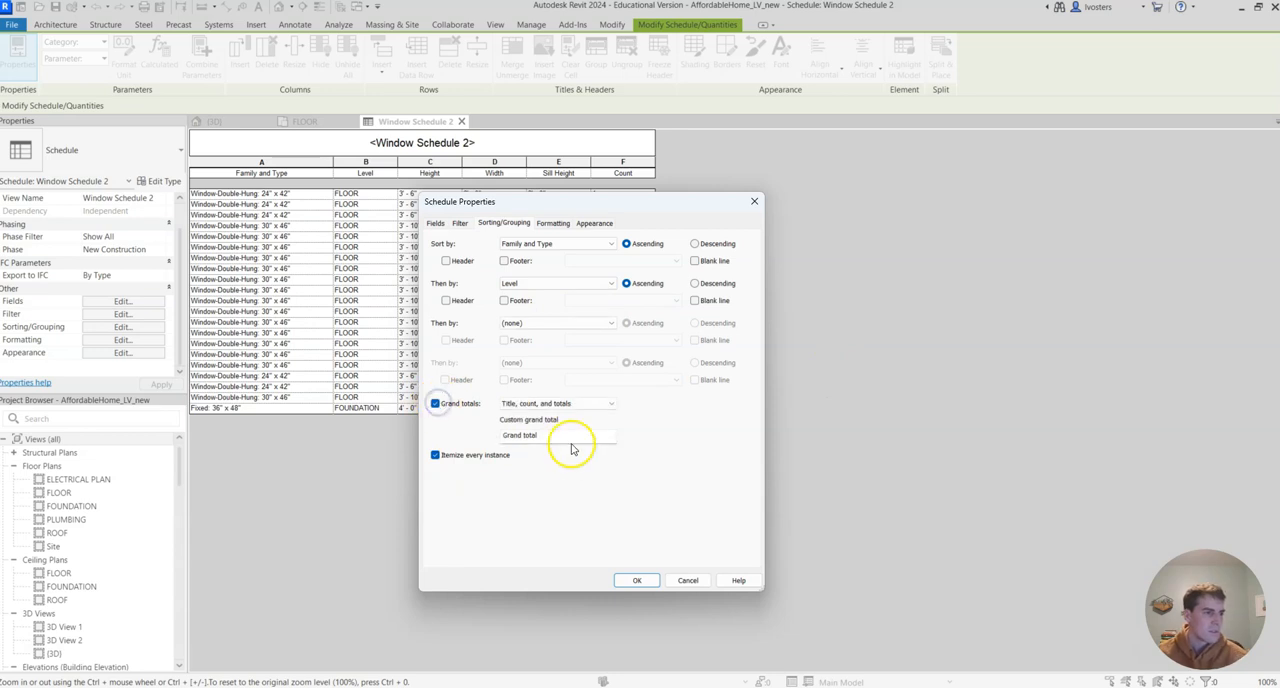
pyautogui.click(435, 456)
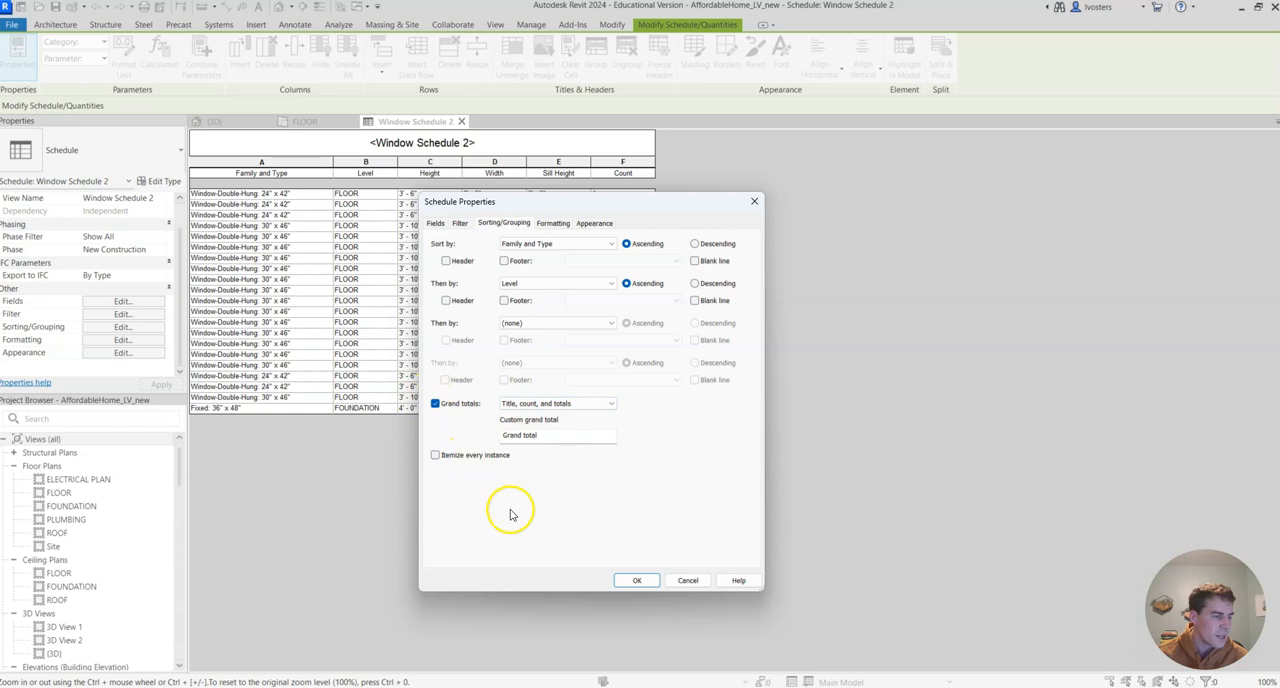
pyautogui.click(637, 580)
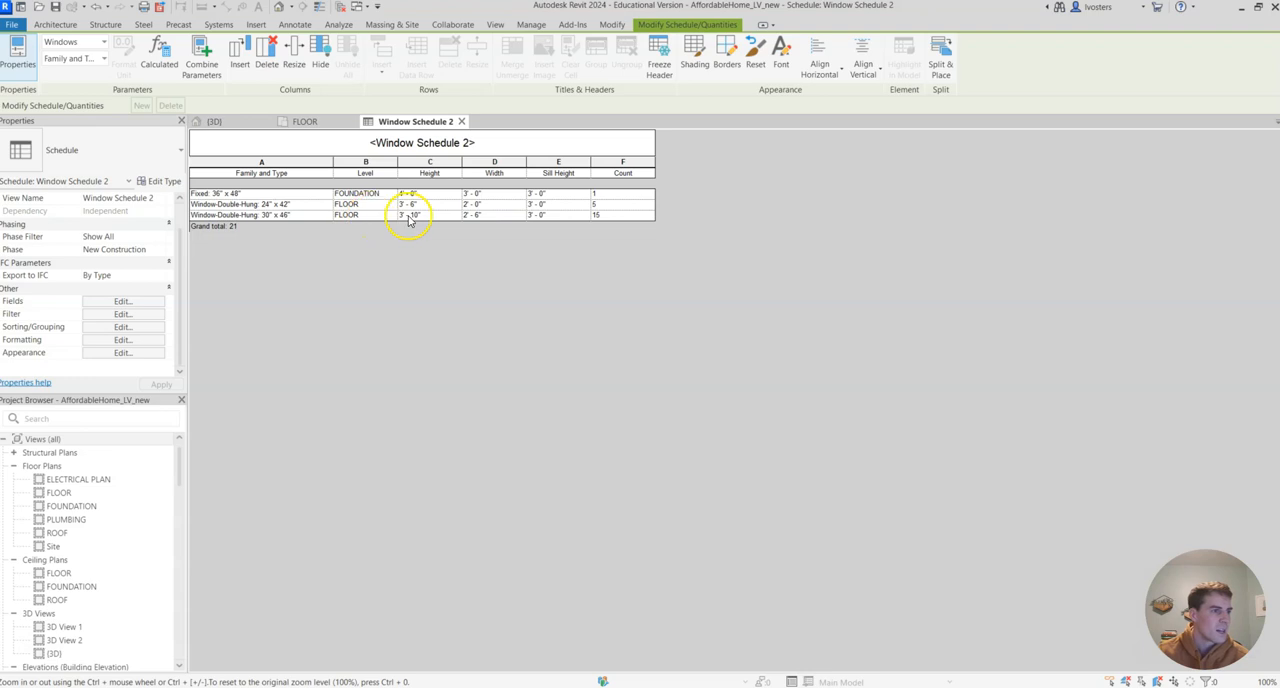
# Review the grouped window schedule and locate it among the project's schedules and quantities
pyautogui.click(621, 216)
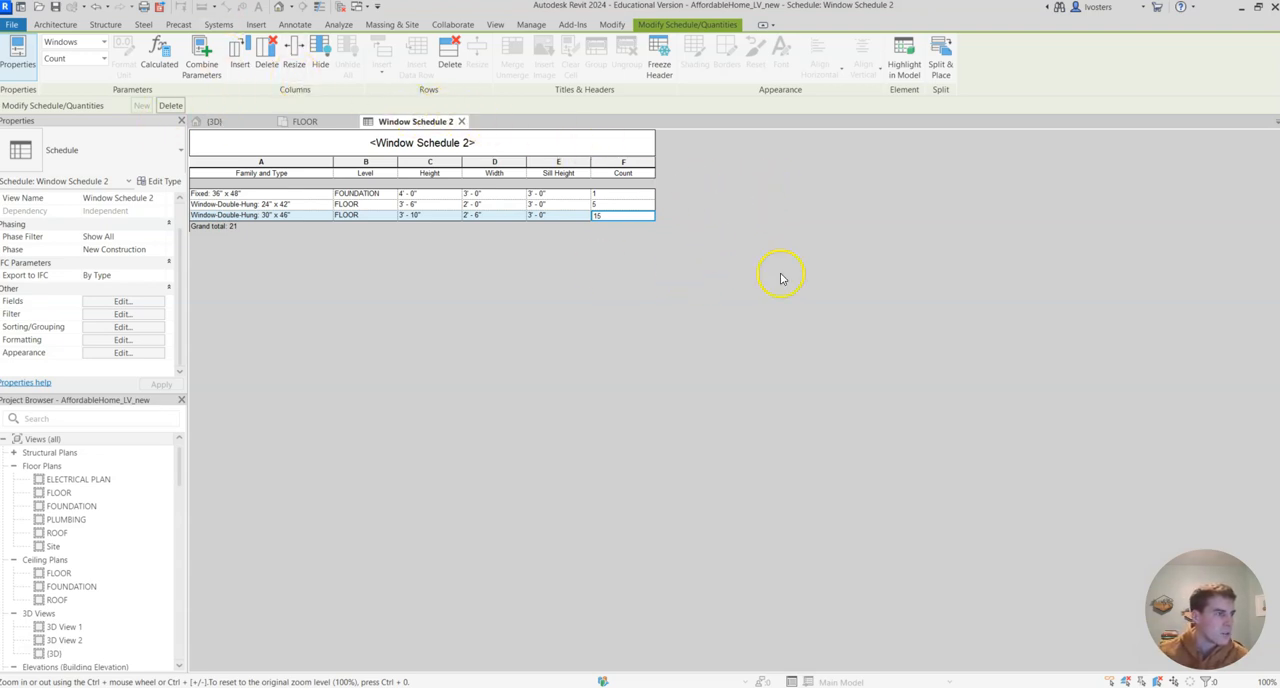
pyautogui.click(585, 150)
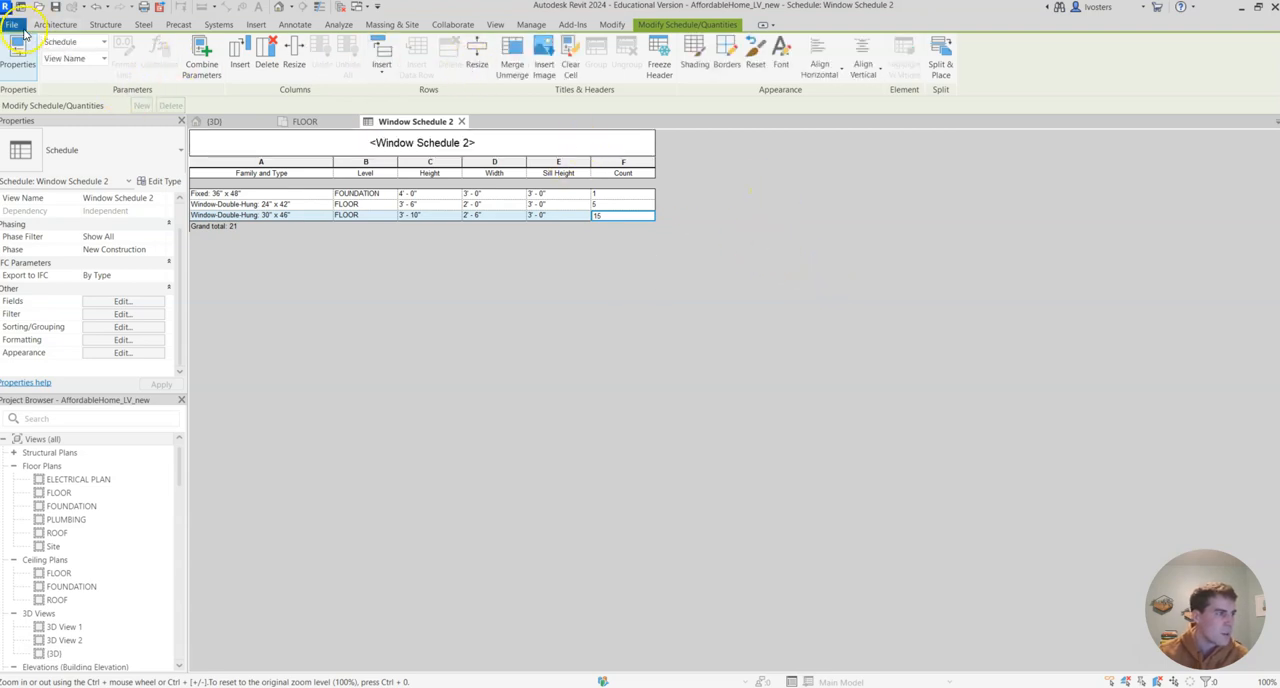
pyautogui.scroll(-3, 127, 582)
pyautogui.scroll(-2, 128, 561)
pyautogui.scroll(2, 128, 555)
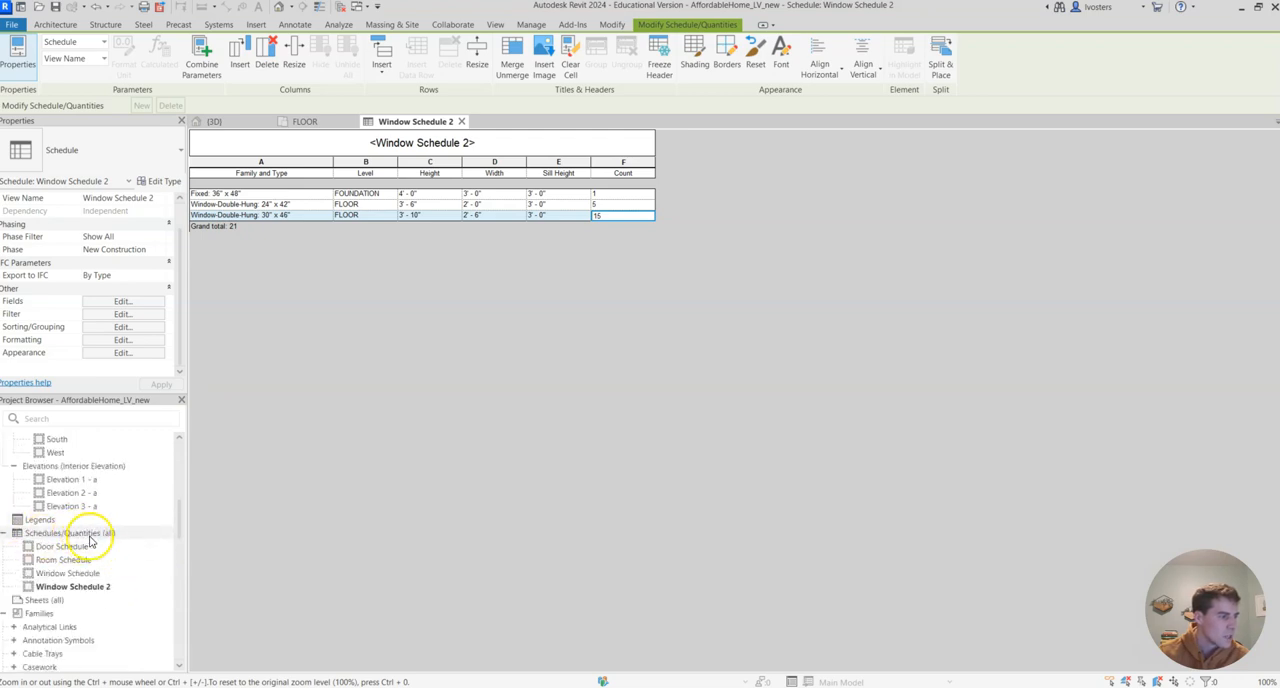
pyautogui.scroll(2, 128, 494)
pyautogui.scroll(-2, 135, 496)
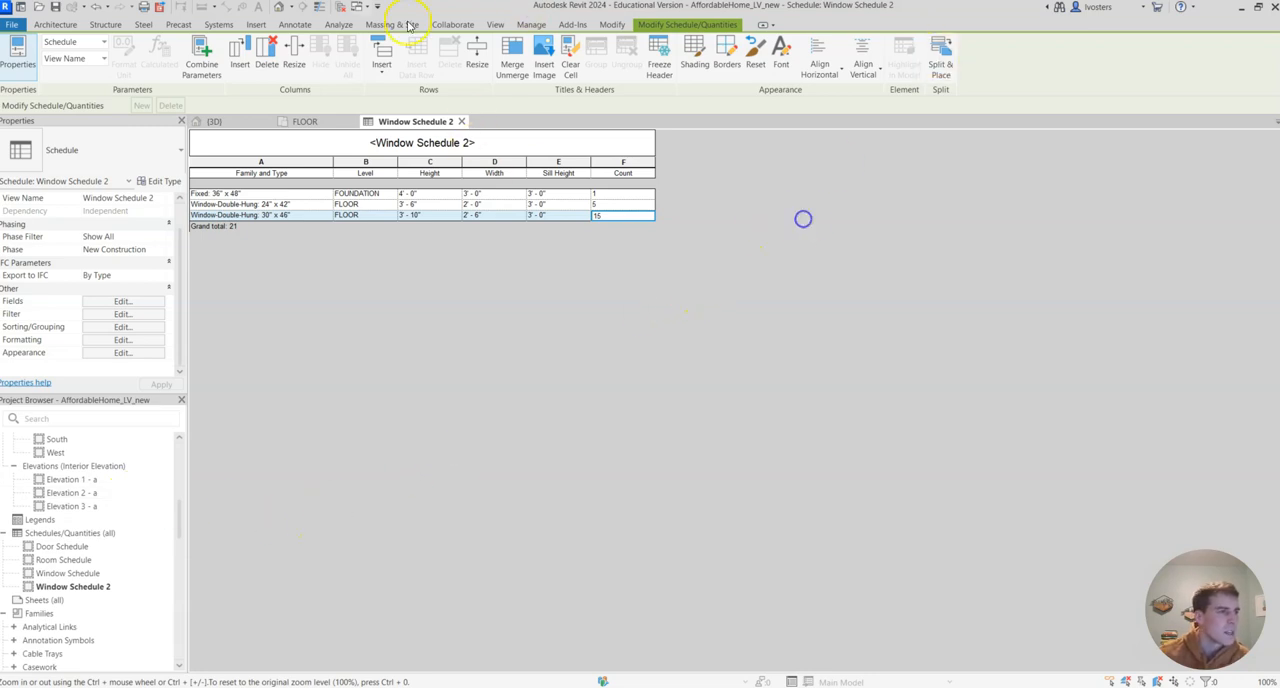
# Export the schedule report as the CSV file Window Schedule 2 in the CEA folder, keeping the default appearance and output options
pyautogui.click(20, 24)
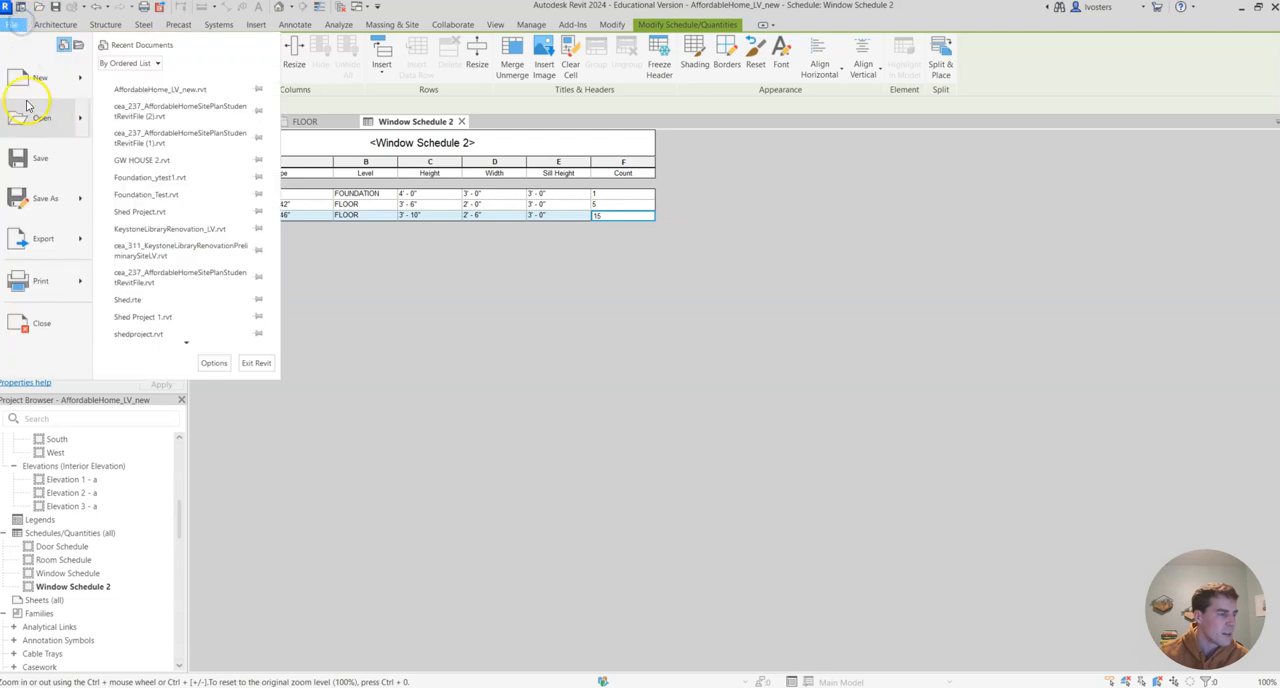
pyautogui.click(68, 242)
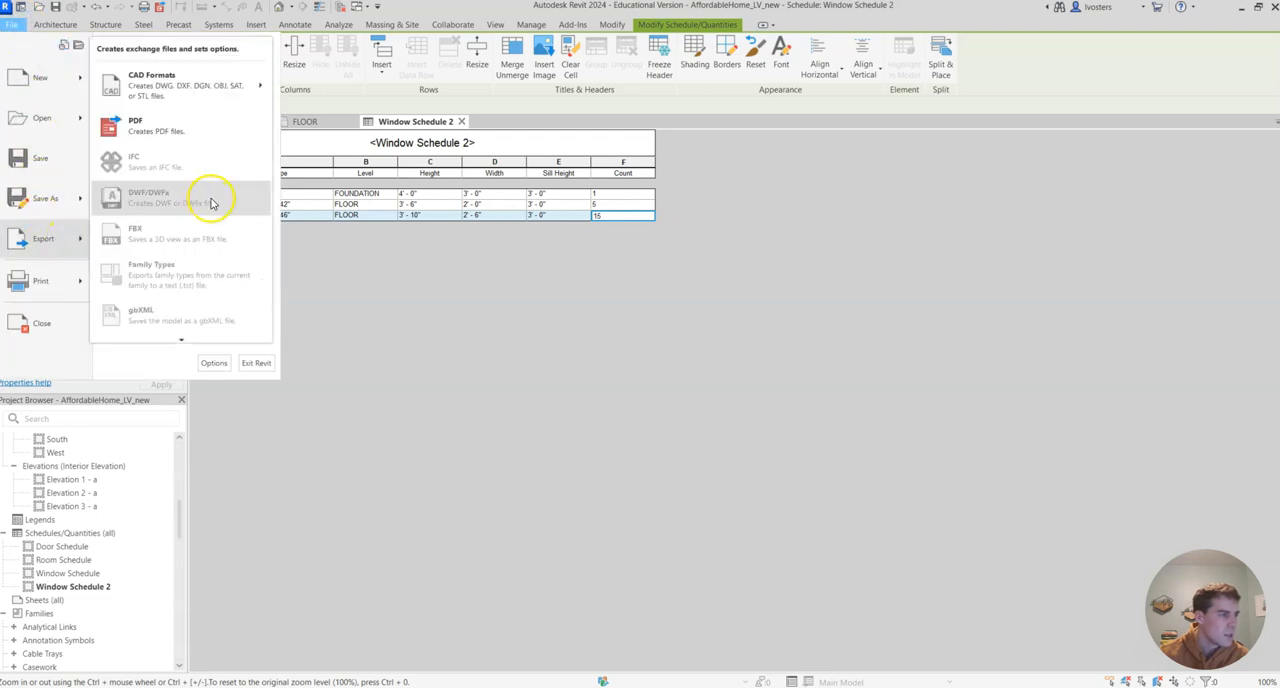
pyautogui.moveTo(183, 341)
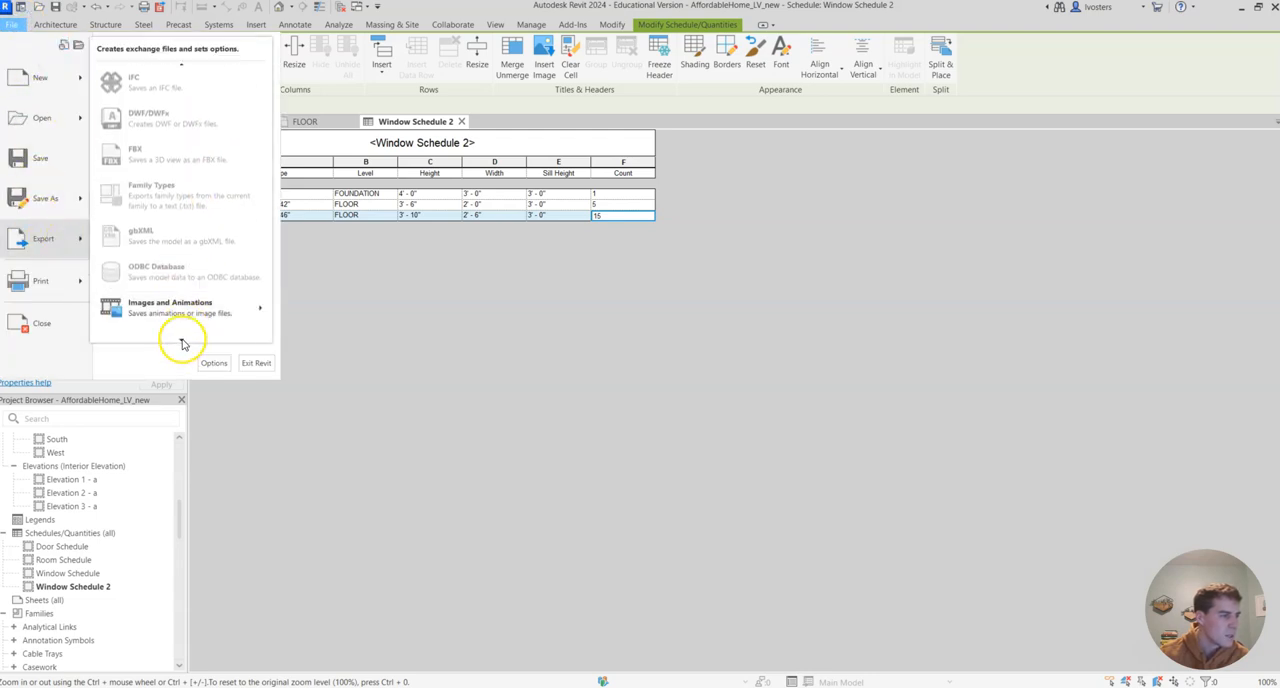
pyautogui.moveTo(240, 280)
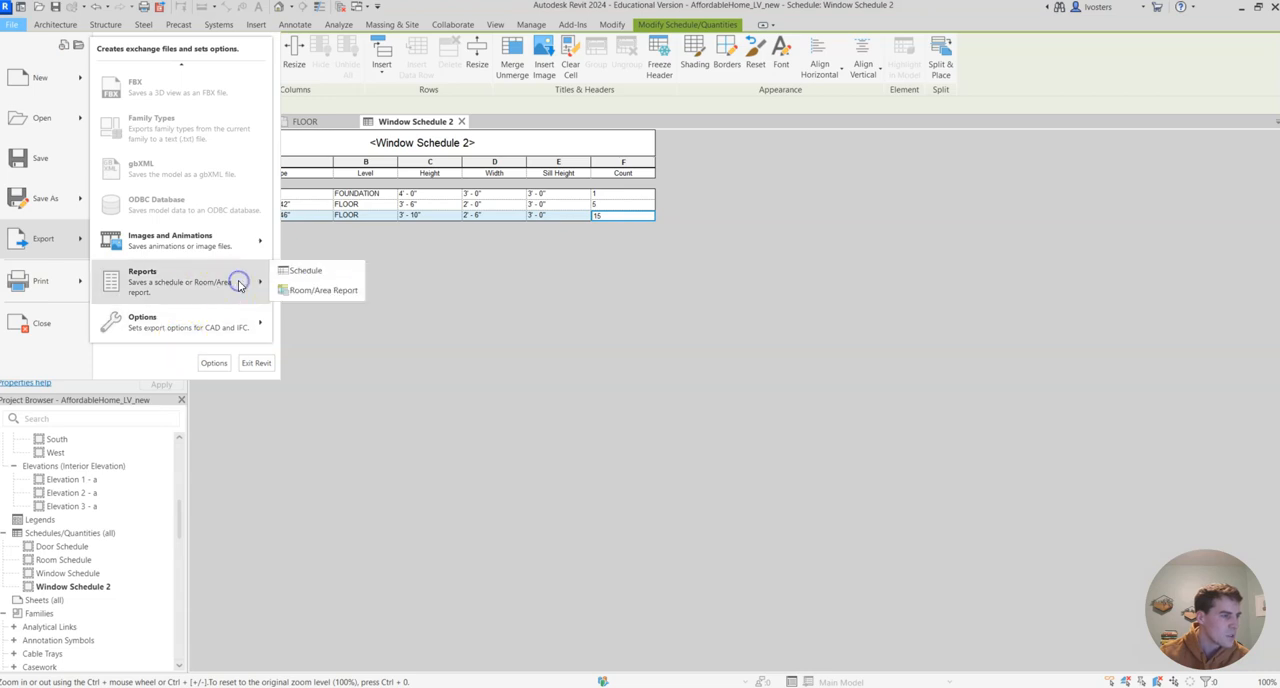
pyautogui.click(310, 271)
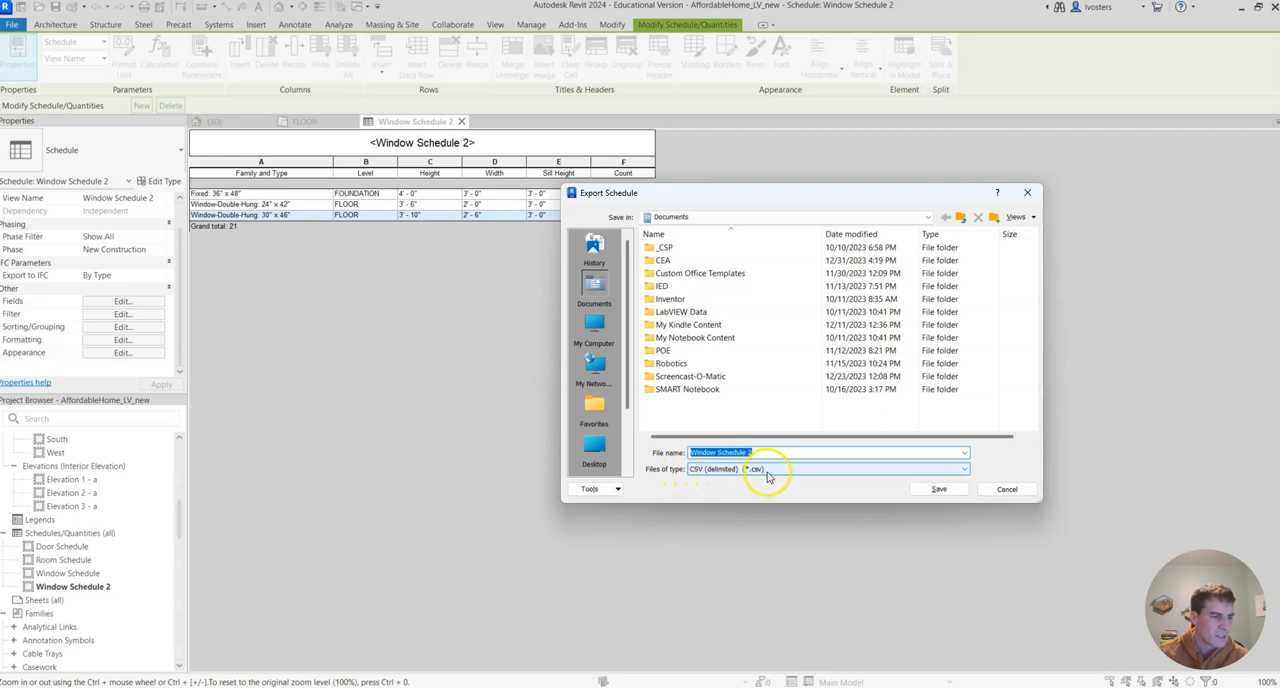
pyautogui.doubleClick(664, 260)
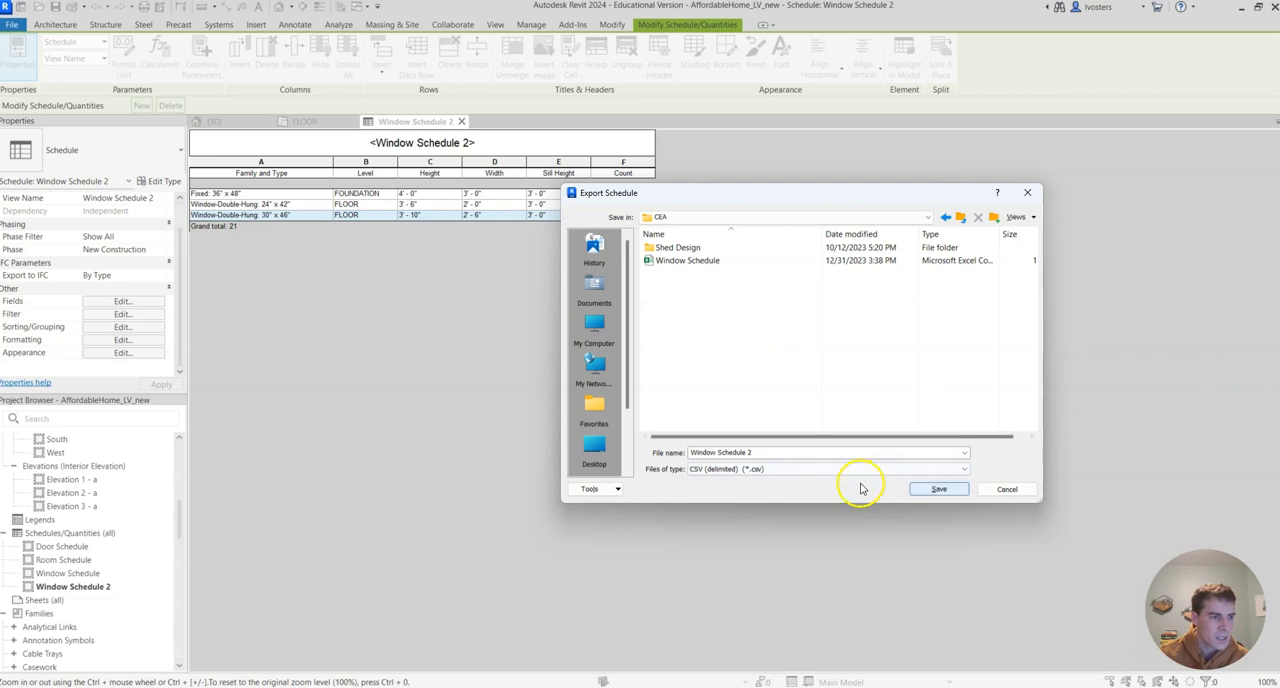
pyautogui.click(940, 489)
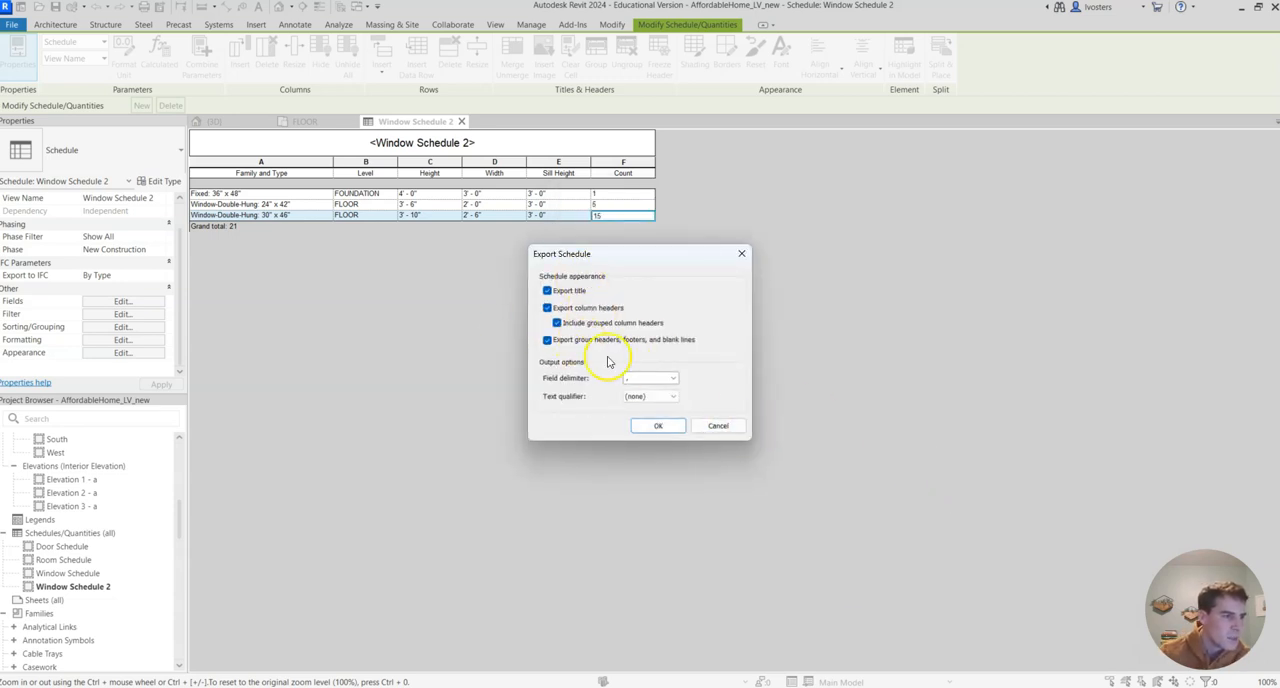
pyautogui.click(664, 426)
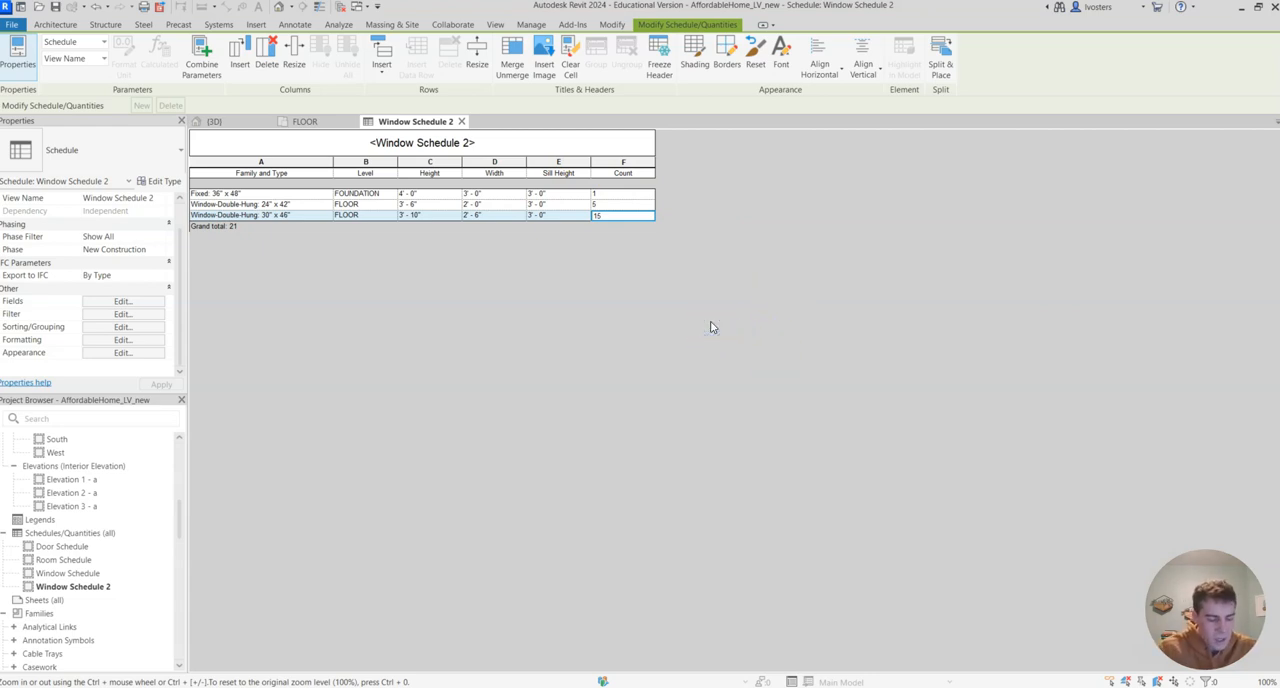
# Capture a screen snip of the complete Window Schedule 2 table
pyautogui.press('super+shift+s')
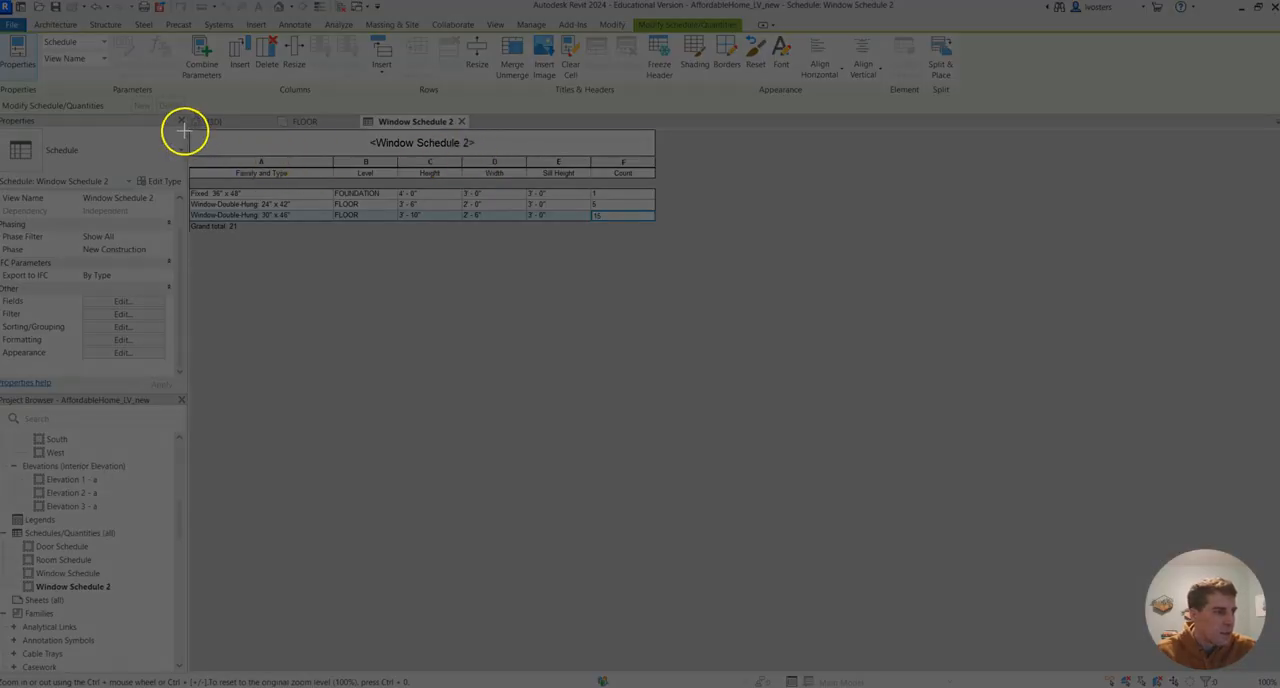
pyautogui.moveTo(187, 126); pyautogui.dragTo(666, 236)
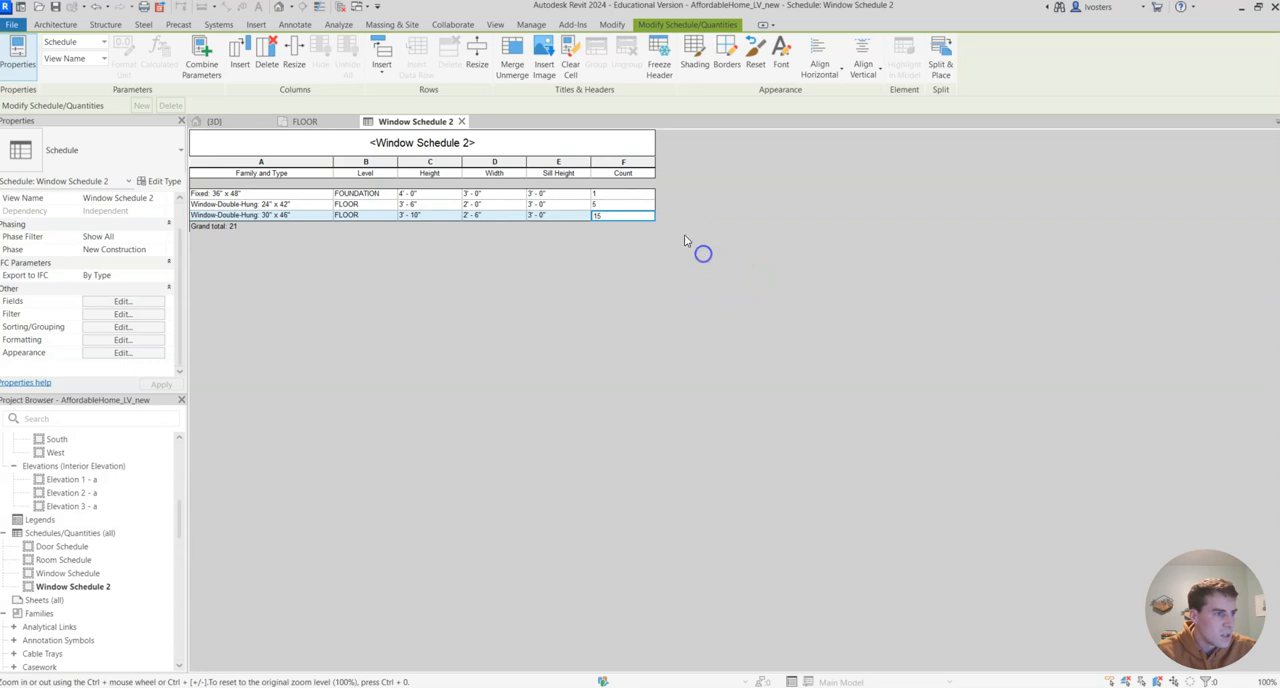
# View the existing Window Schedule for comparison and return to Window Schedule 2
pyautogui.click(70, 574)
pyautogui.doubleClick(100, 572)
pyautogui.doubleClick(108, 587)
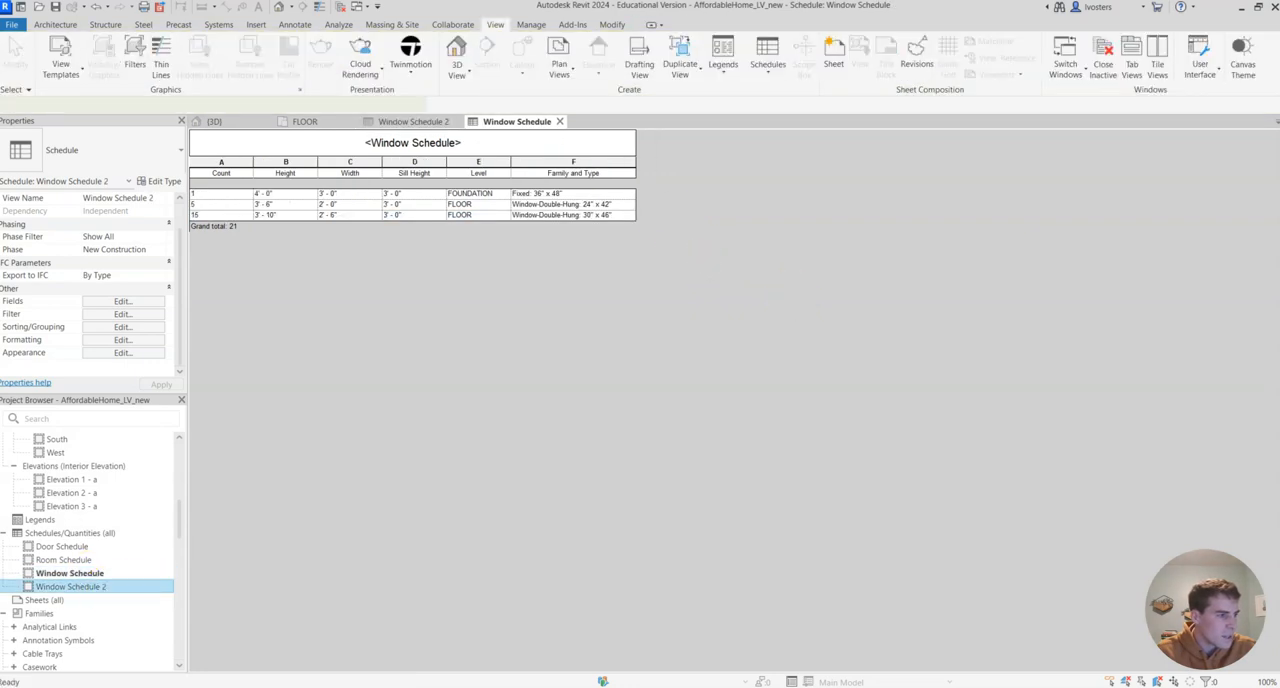
pyautogui.moveTo(467, 414); pyautogui.dragTo(630, 315)
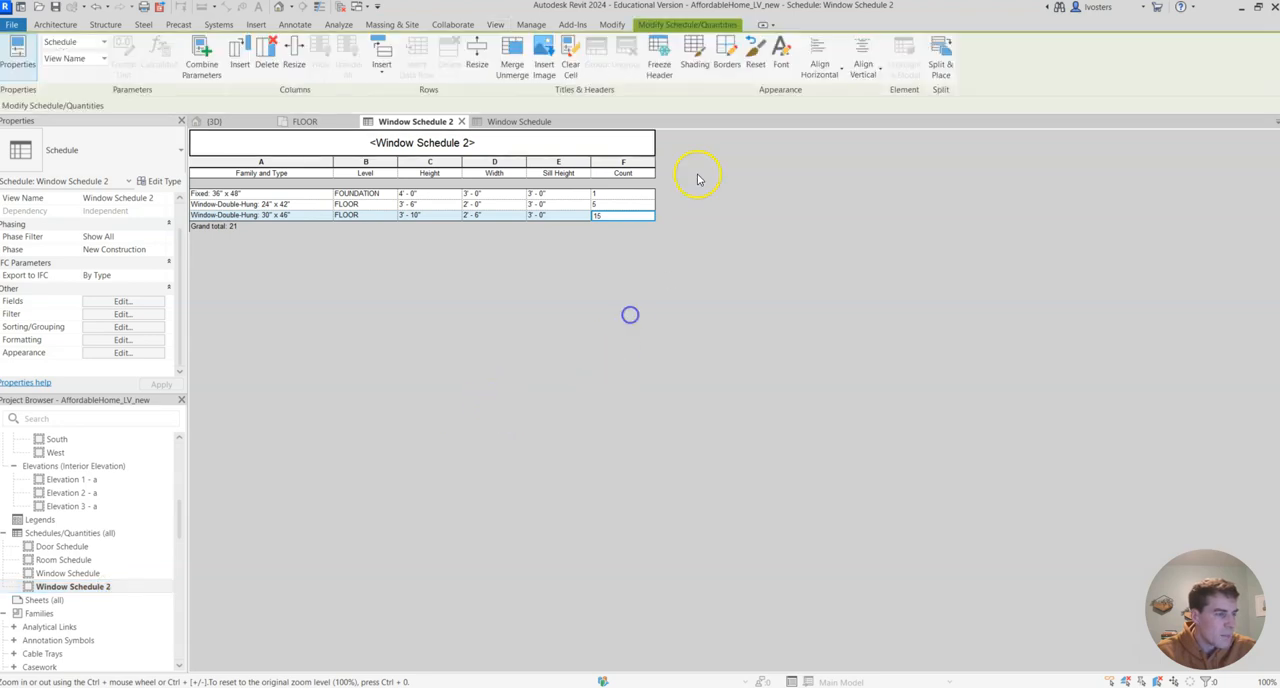
pyautogui.click(643, 131)
pyautogui.click(725, 172)
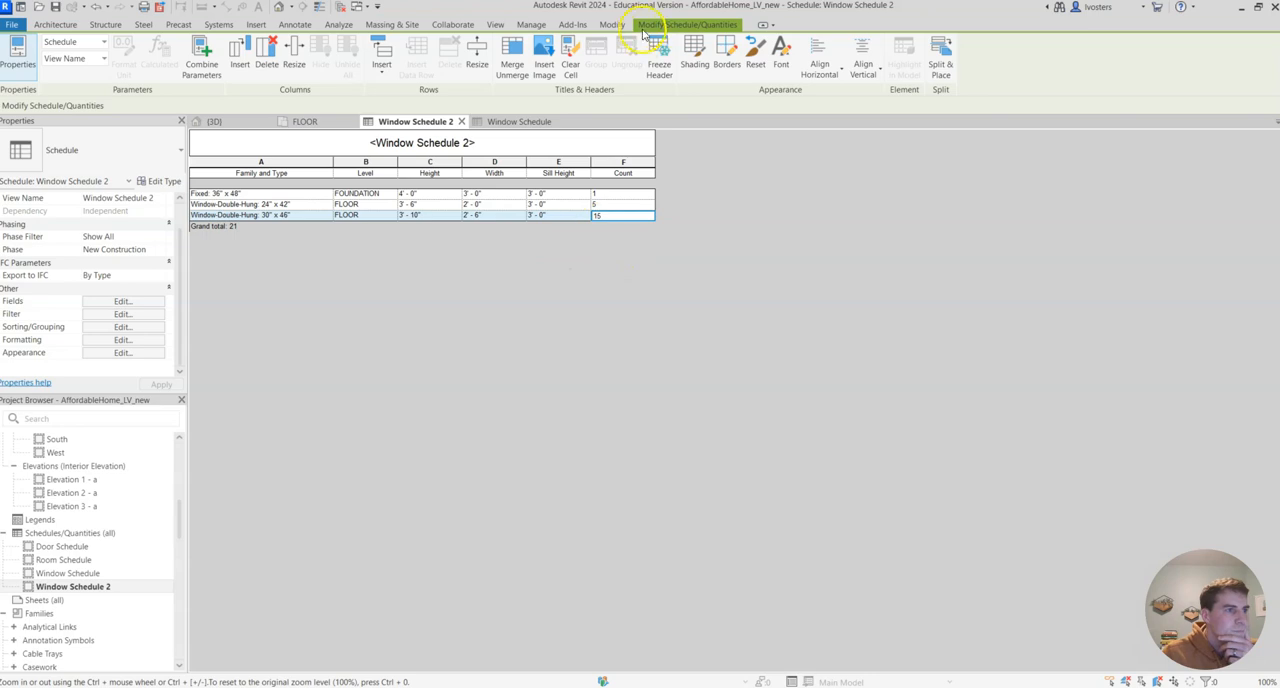
pyautogui.click(495, 26)
pyautogui.click(817, 265)
pyautogui.click(715, 24)
pyautogui.click(787, 204)
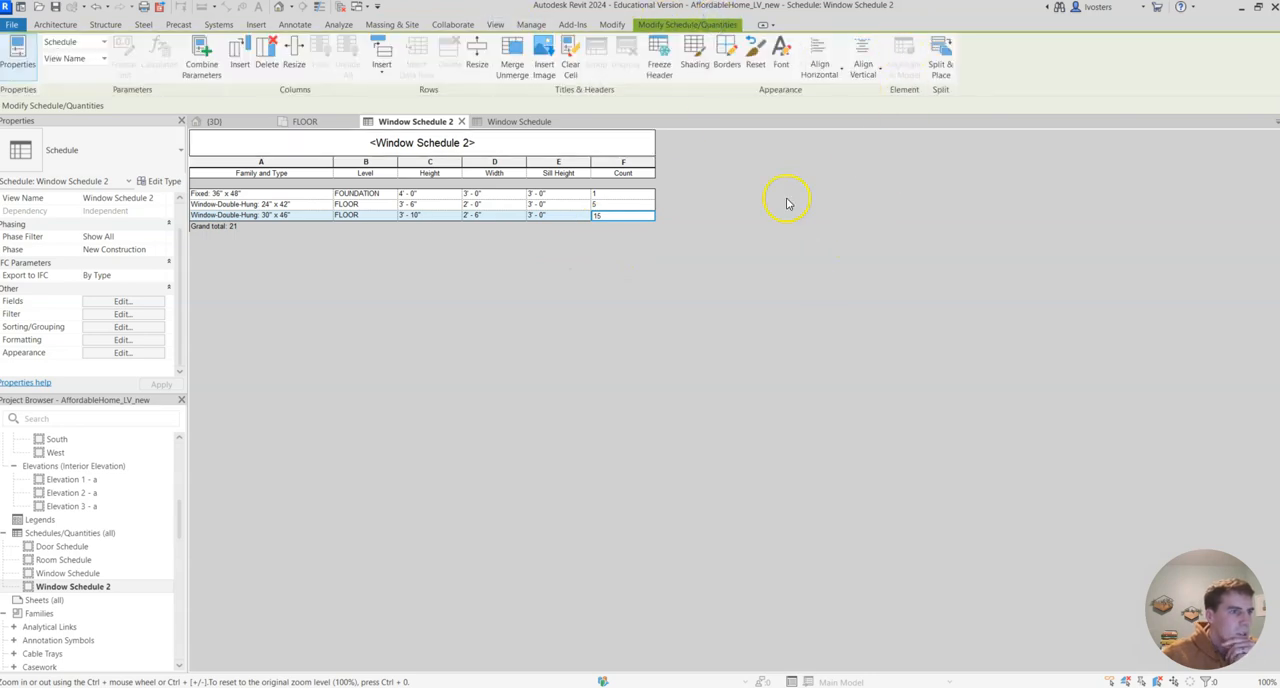
# From the FLOOR plan, create a new building-component schedule for the Doors category, finding it with the search term "doors"
pyautogui.click(308, 121)
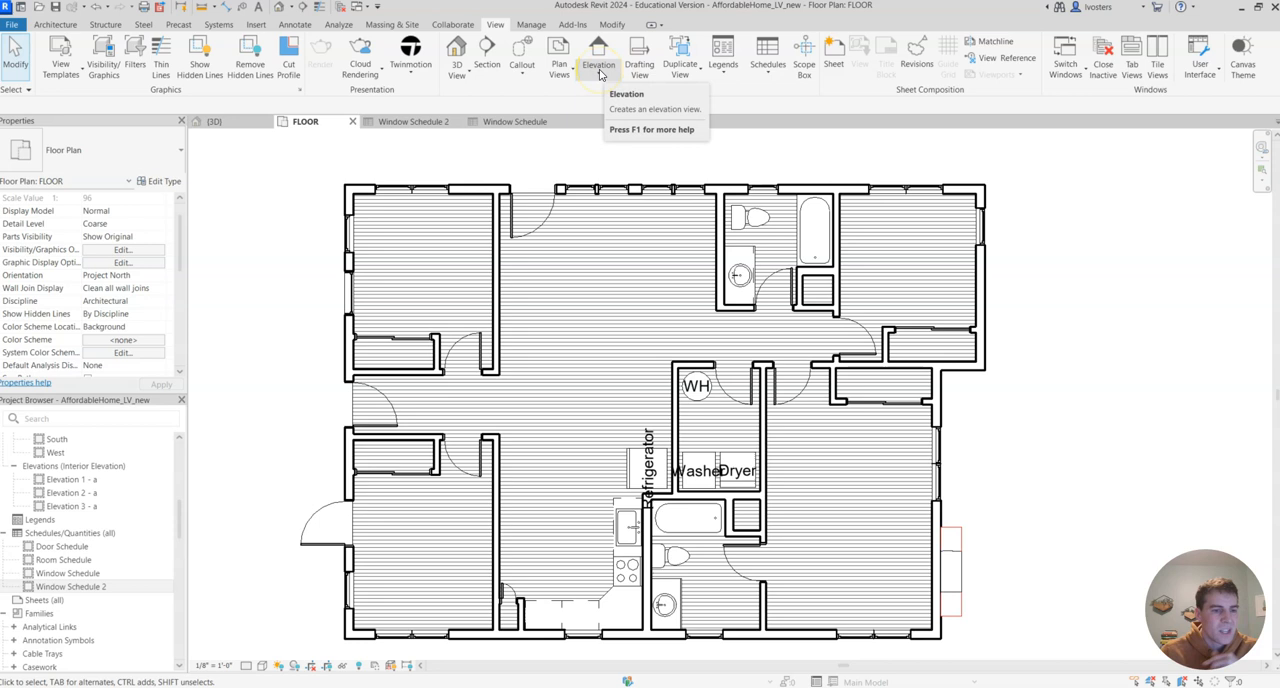
pyautogui.click(766, 64)
pyautogui.click(800, 95)
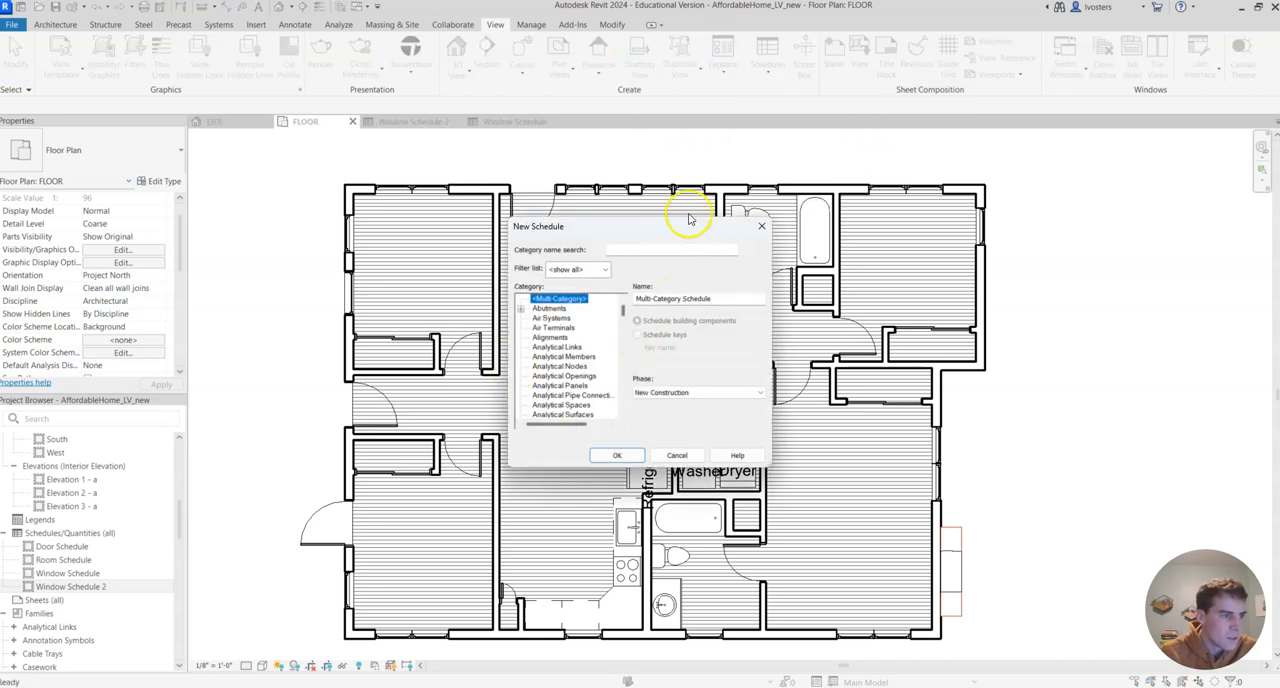
pyautogui.click(672, 249)
pyautogui.write('doors')
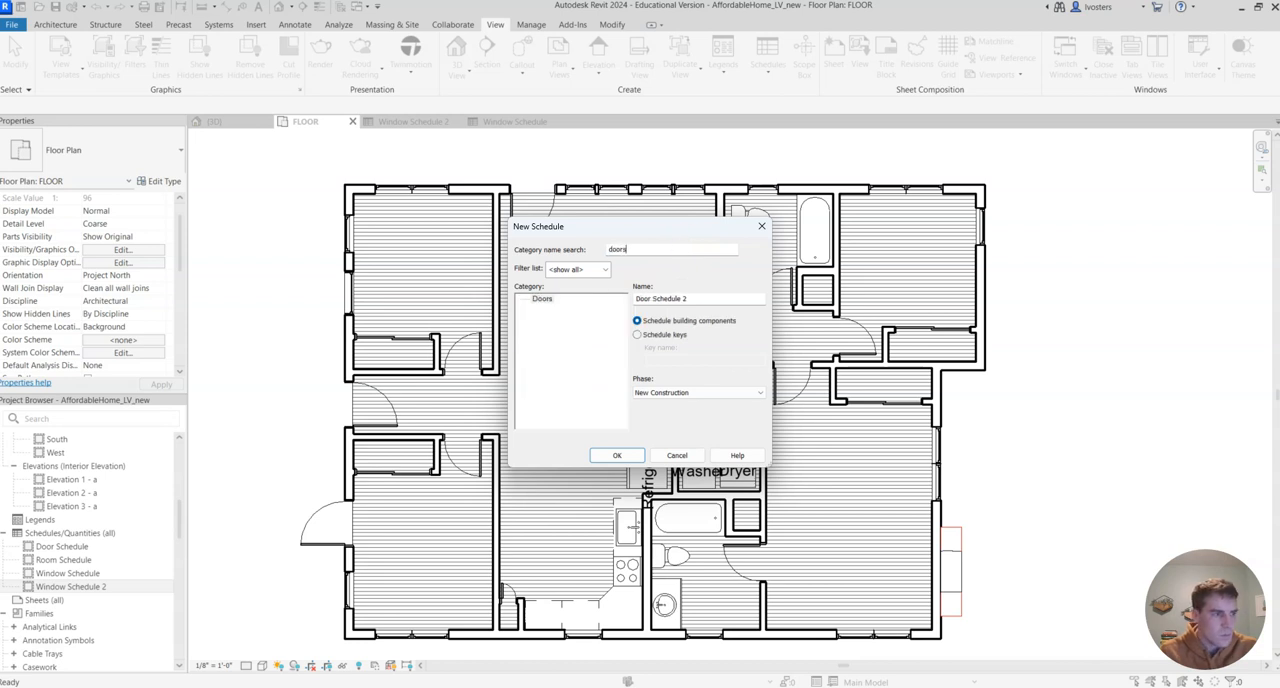
pyautogui.doubleClick(543, 299)
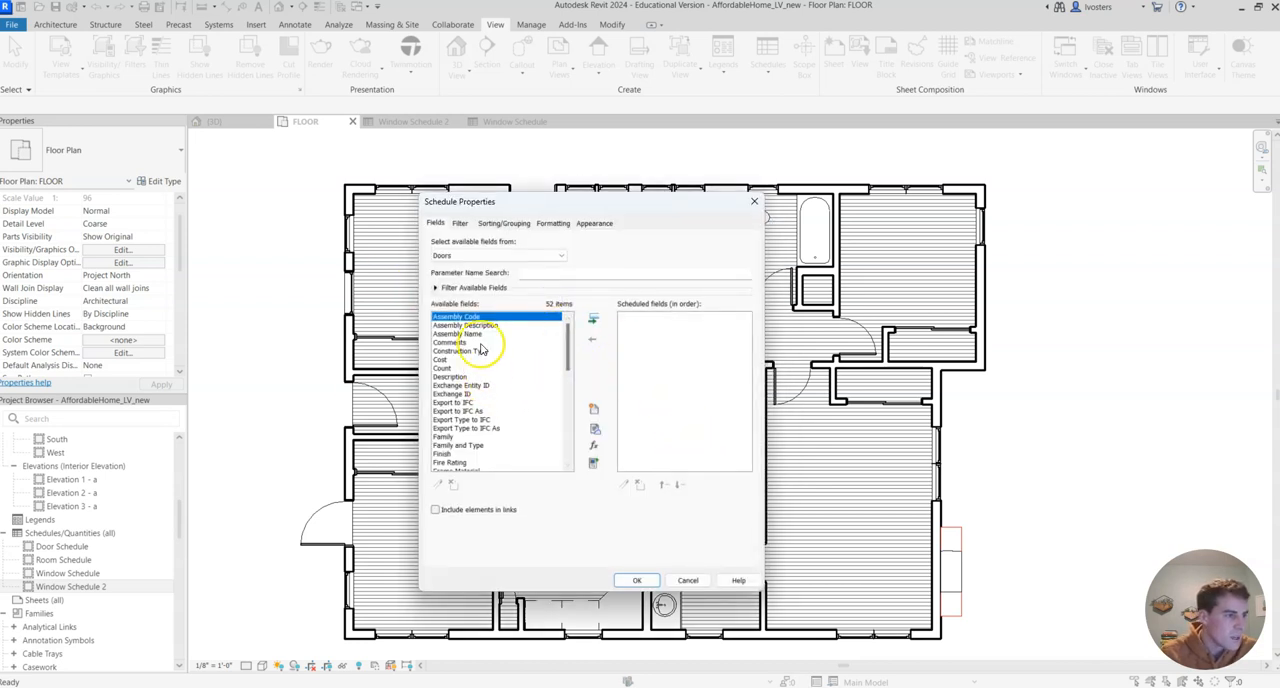
# Add the Family and Type and Level fields to the door schedule
pyautogui.scroll(-2, 485, 370)
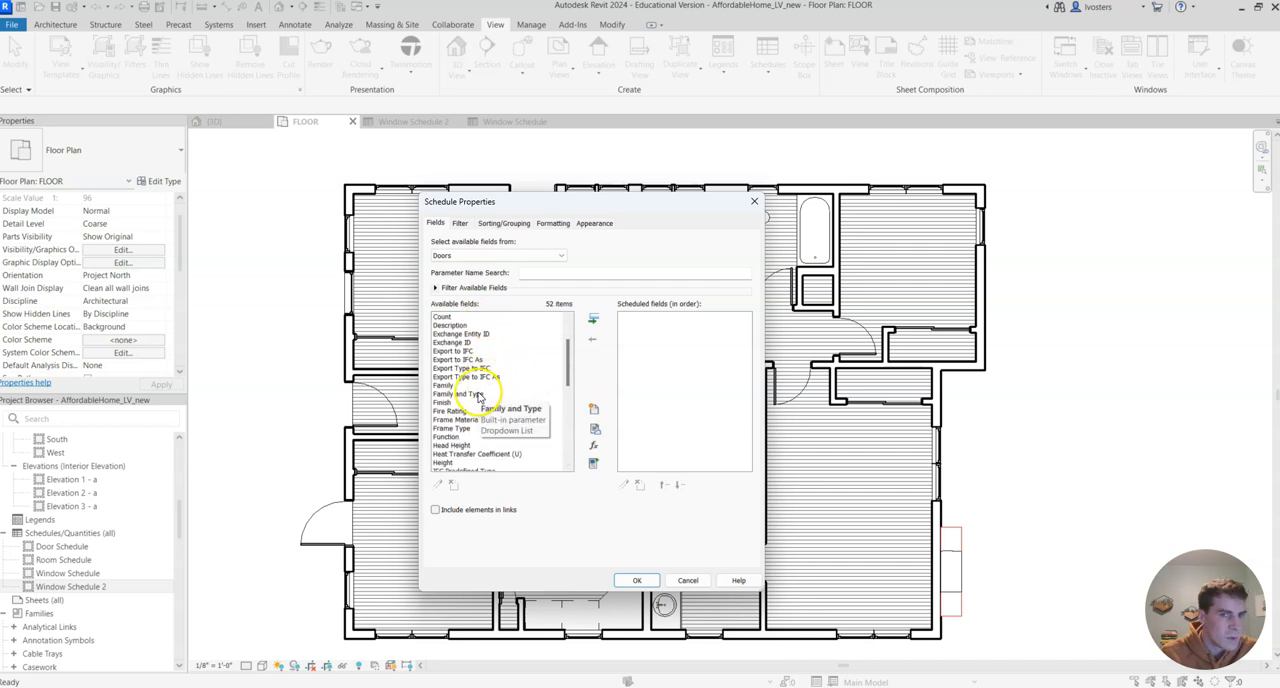
pyautogui.click(478, 394)
pyautogui.click(593, 319)
pyautogui.scroll(-4, 490, 397)
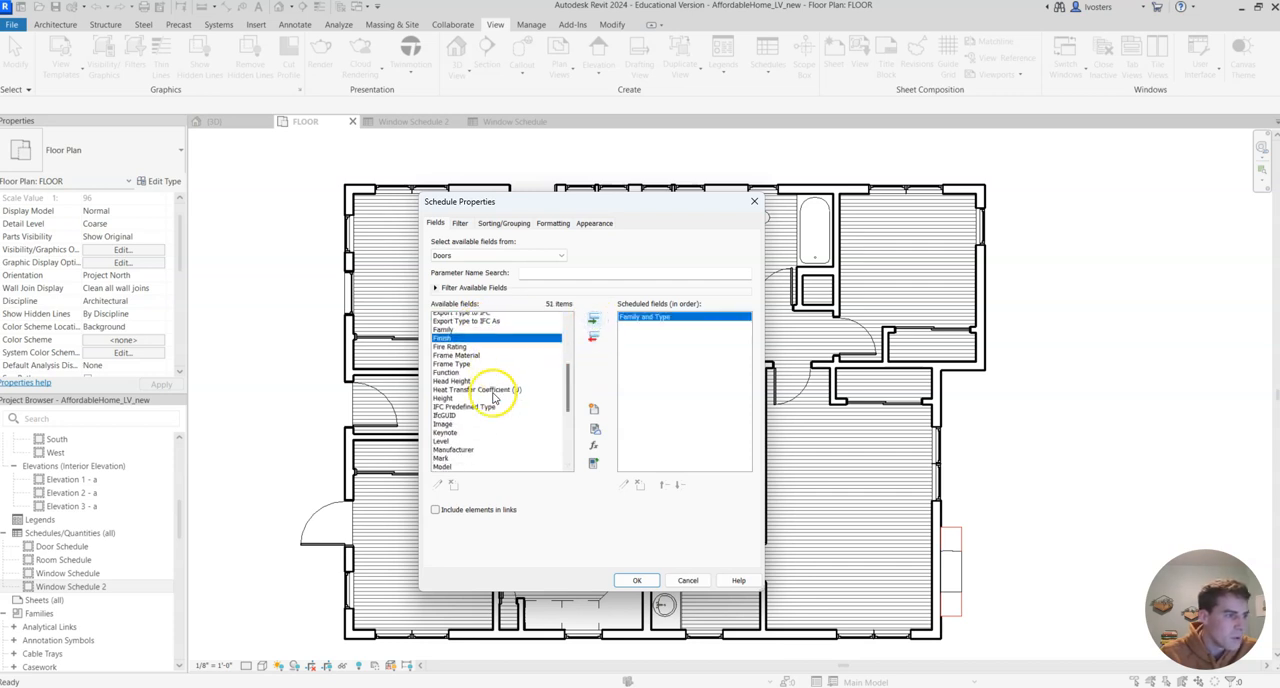
pyautogui.click(481, 395)
pyautogui.click(595, 318)
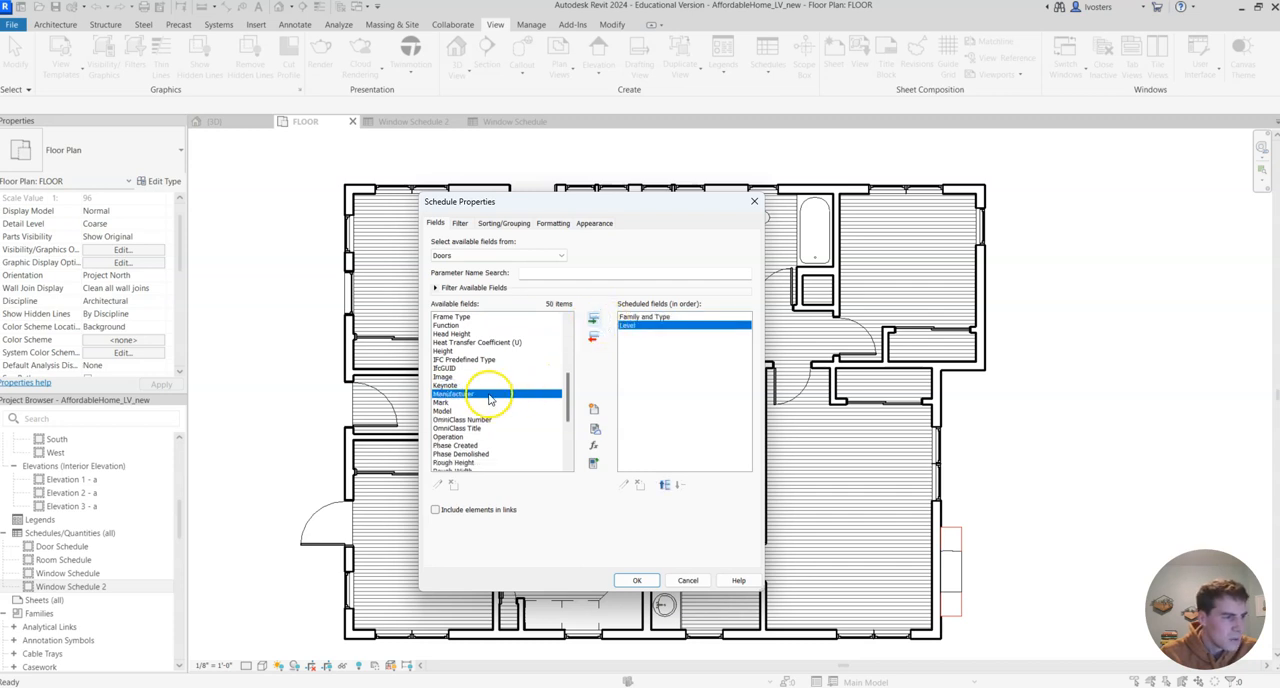
# Add the Height and Width fields to the door schedule after Level
pyautogui.scroll(-3, 486, 392)
pyautogui.scroll(5, 450, 420)
pyautogui.click(444, 402)
pyautogui.click(594, 318)
pyautogui.scroll(-6, 477, 409)
pyautogui.click(442, 462)
pyautogui.click(595, 319)
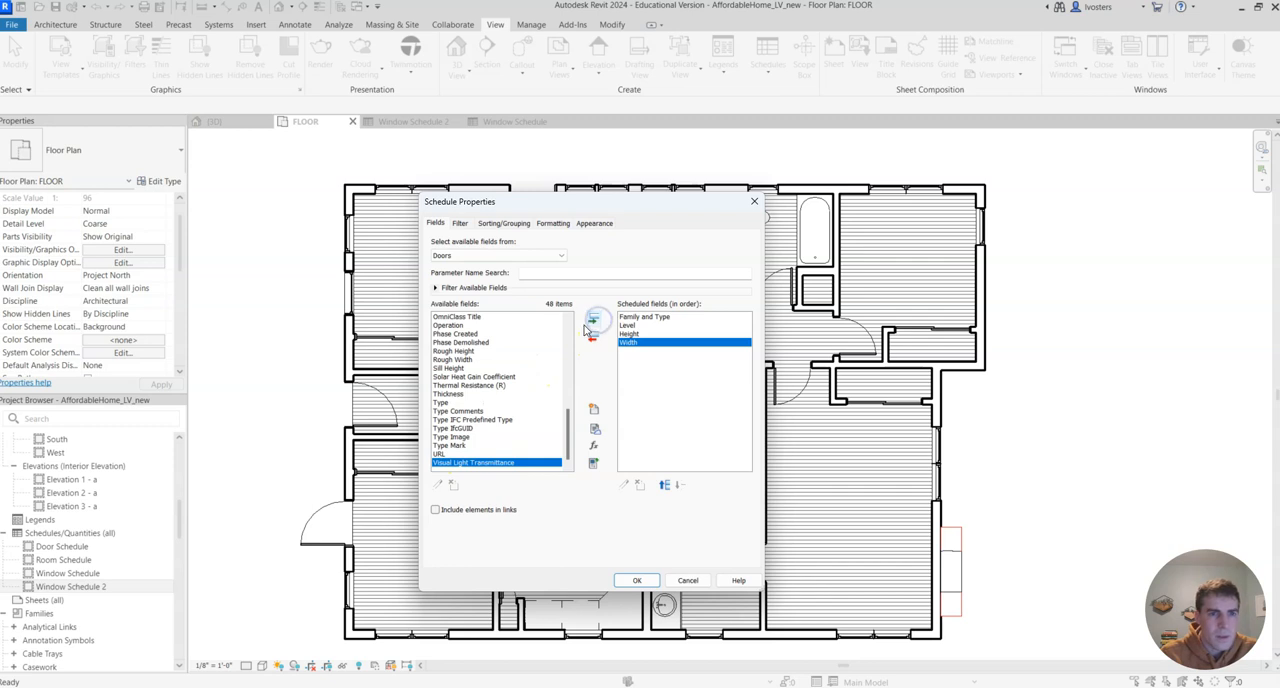
# Add the Sill Height and Count fields to the end of the door schedule's field list
pyautogui.click(490, 368)
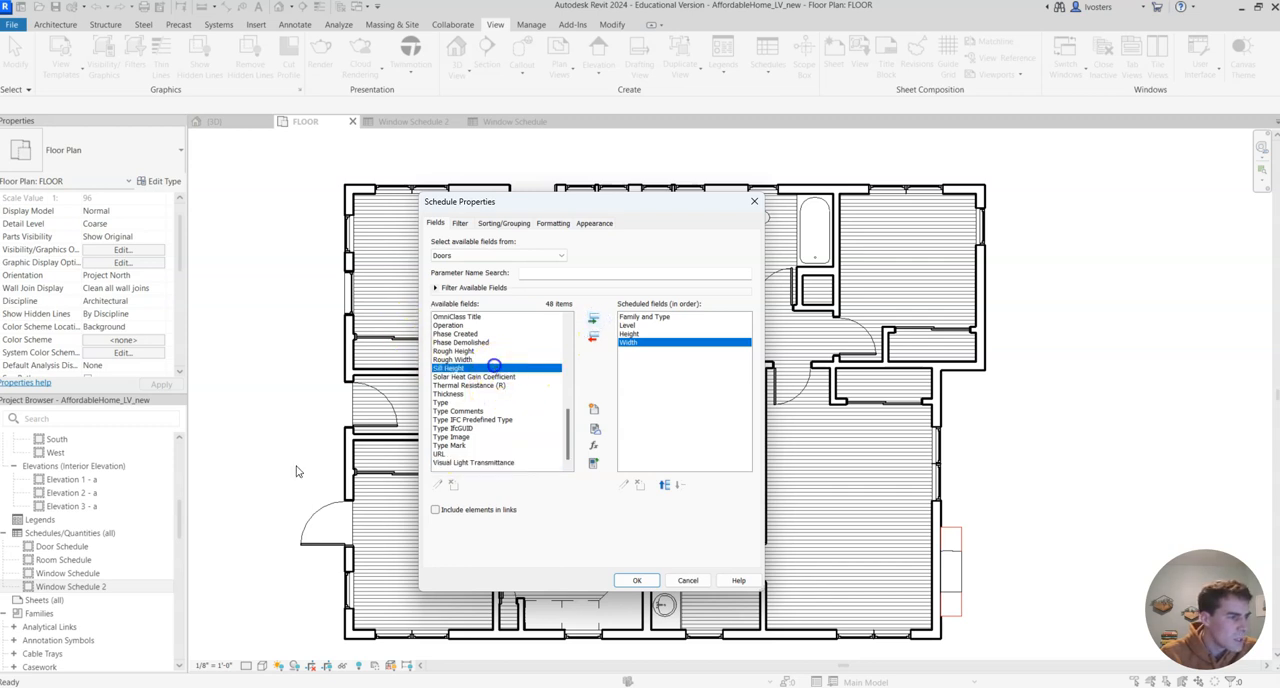
pyautogui.click(593, 318)
pyautogui.scroll(9, 505, 340)
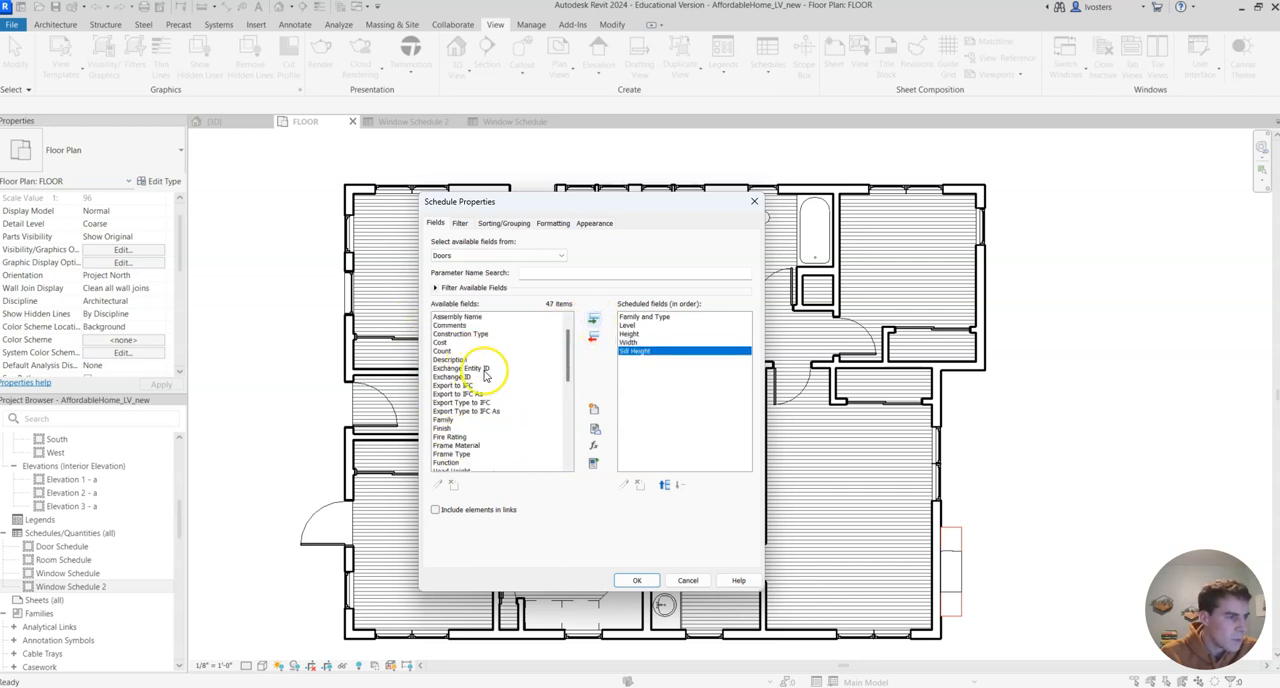
pyautogui.click(458, 351)
pyautogui.click(593, 318)
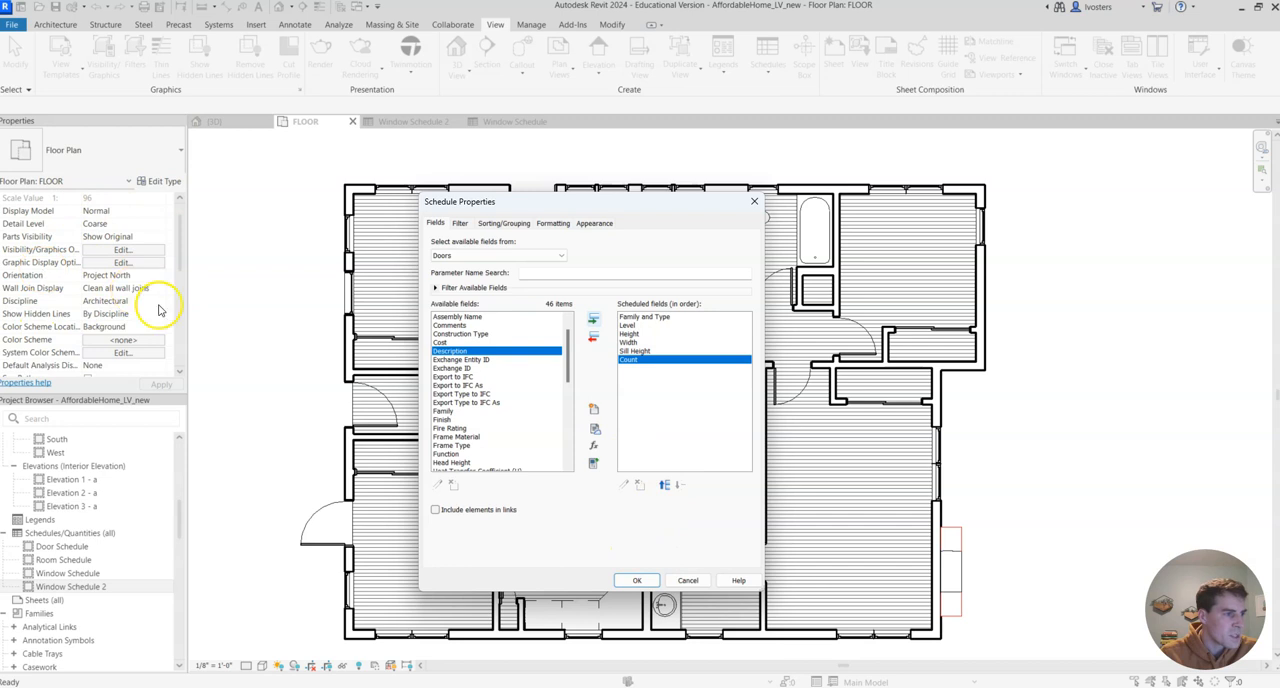
# Sort the door schedule by Family and Type, then by Level, both ascending
pyautogui.click(504, 223)
pyautogui.click(572, 243)
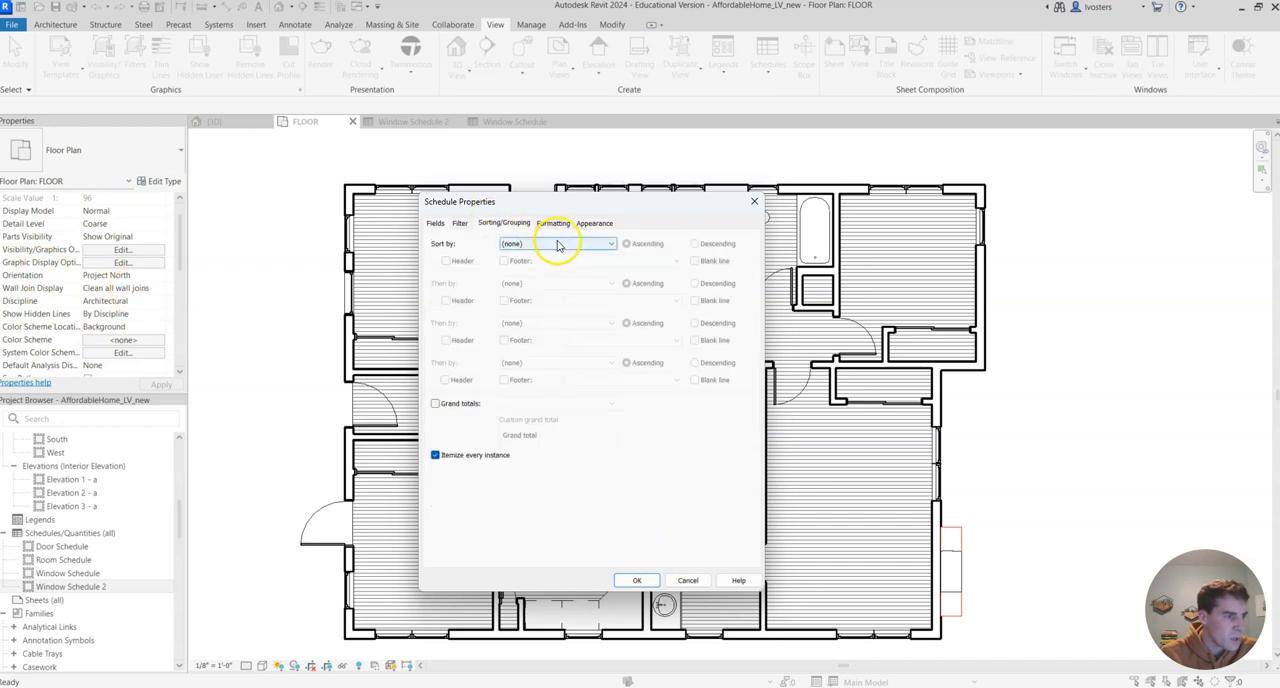
pyautogui.click(566, 263)
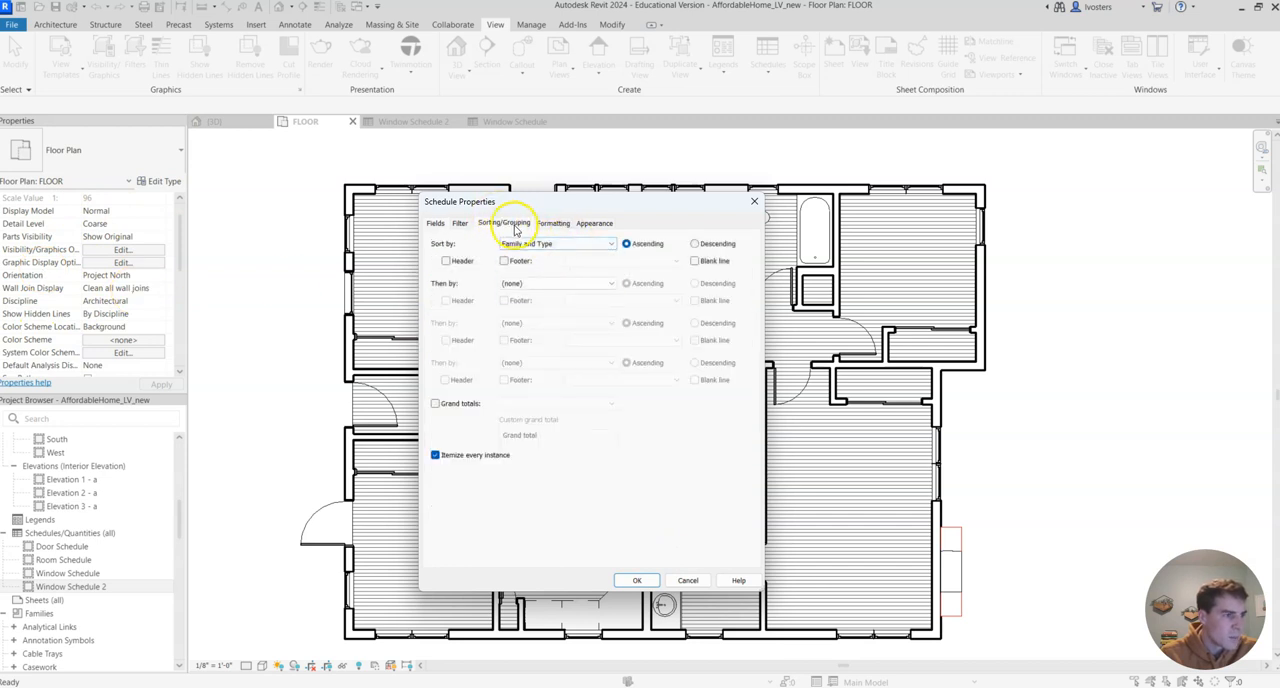
pyautogui.click(611, 284)
pyautogui.click(563, 313)
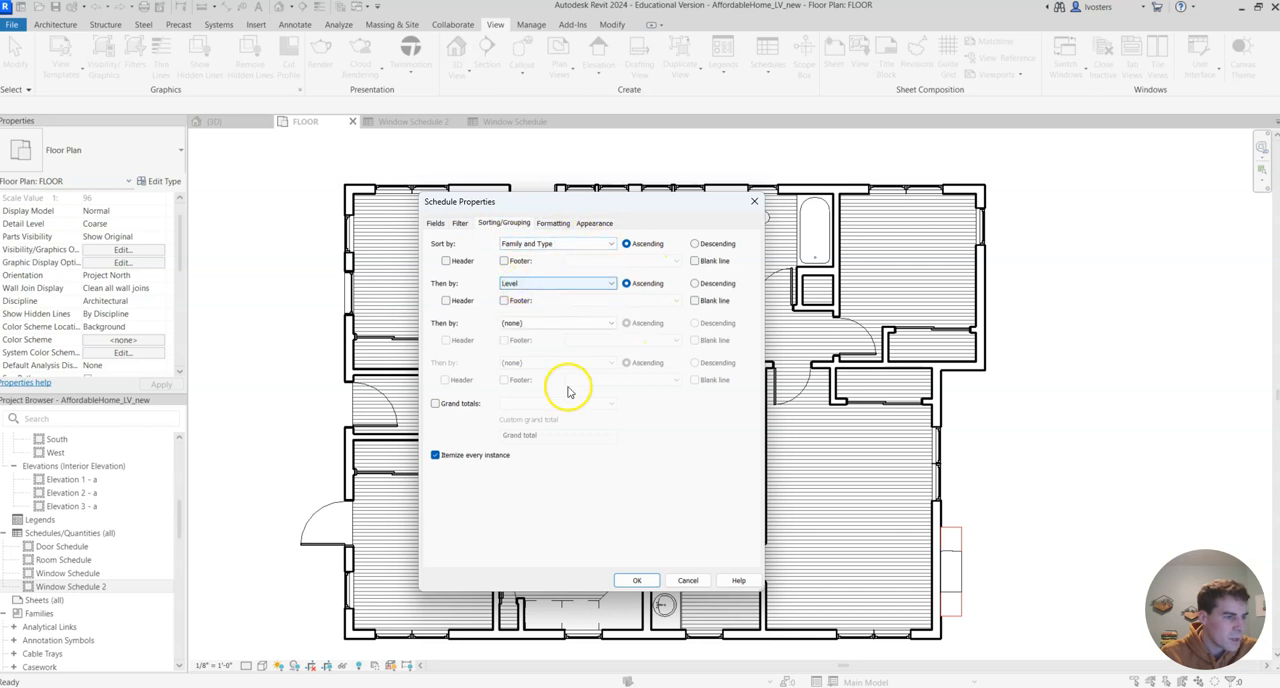
# Create the door schedule with grand totals on and itemizing of every instance off, and widen its Family and Type column to show the full names
pyautogui.click(455, 409)
pyautogui.click(436, 456)
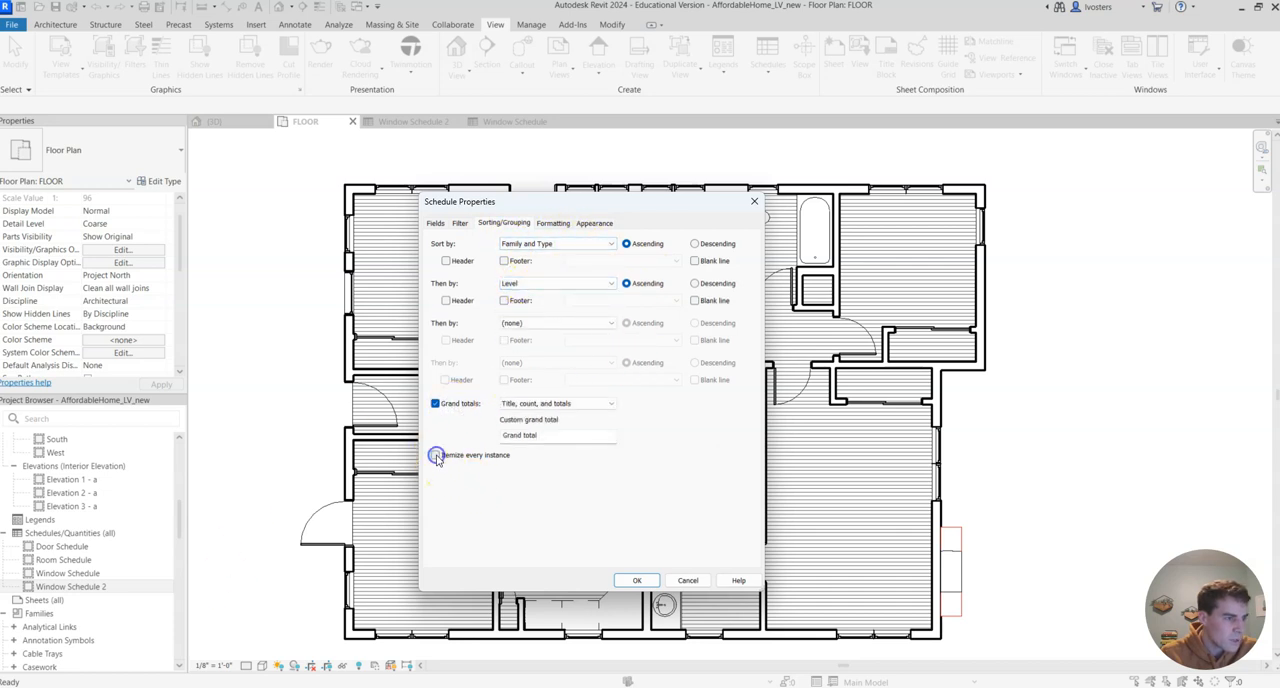
pyautogui.click(652, 581)
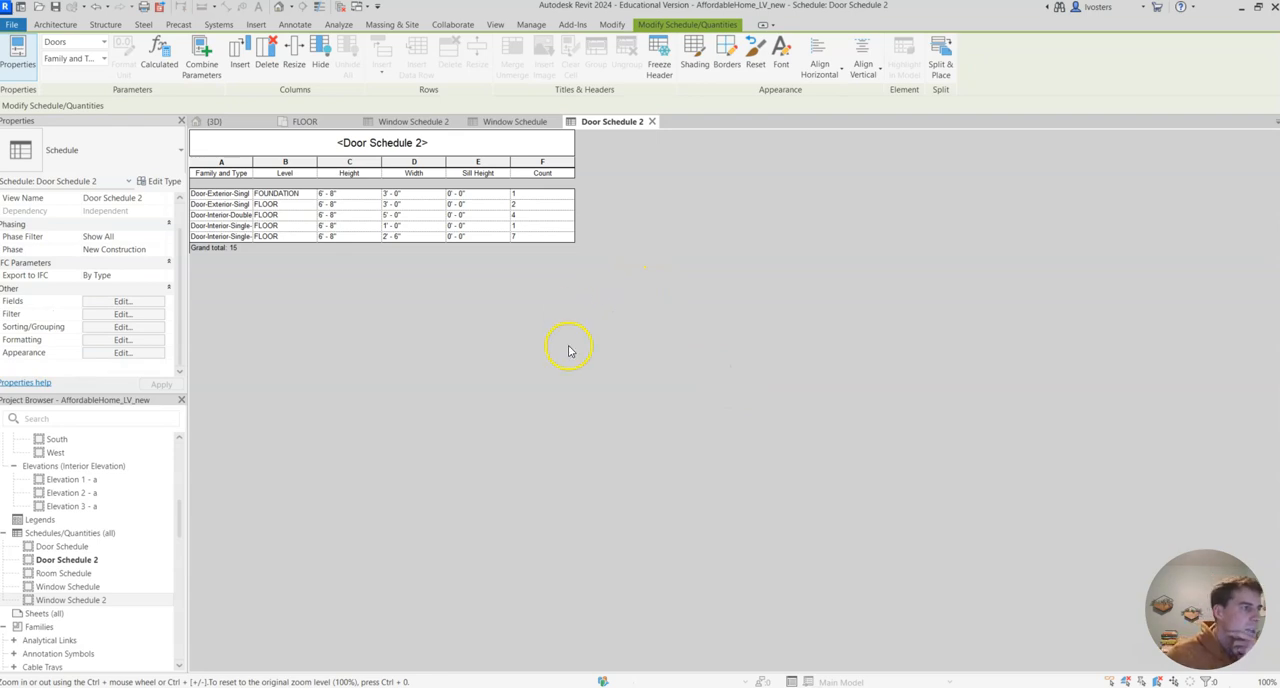
pyautogui.moveTo(251, 163); pyautogui.dragTo(405, 163)
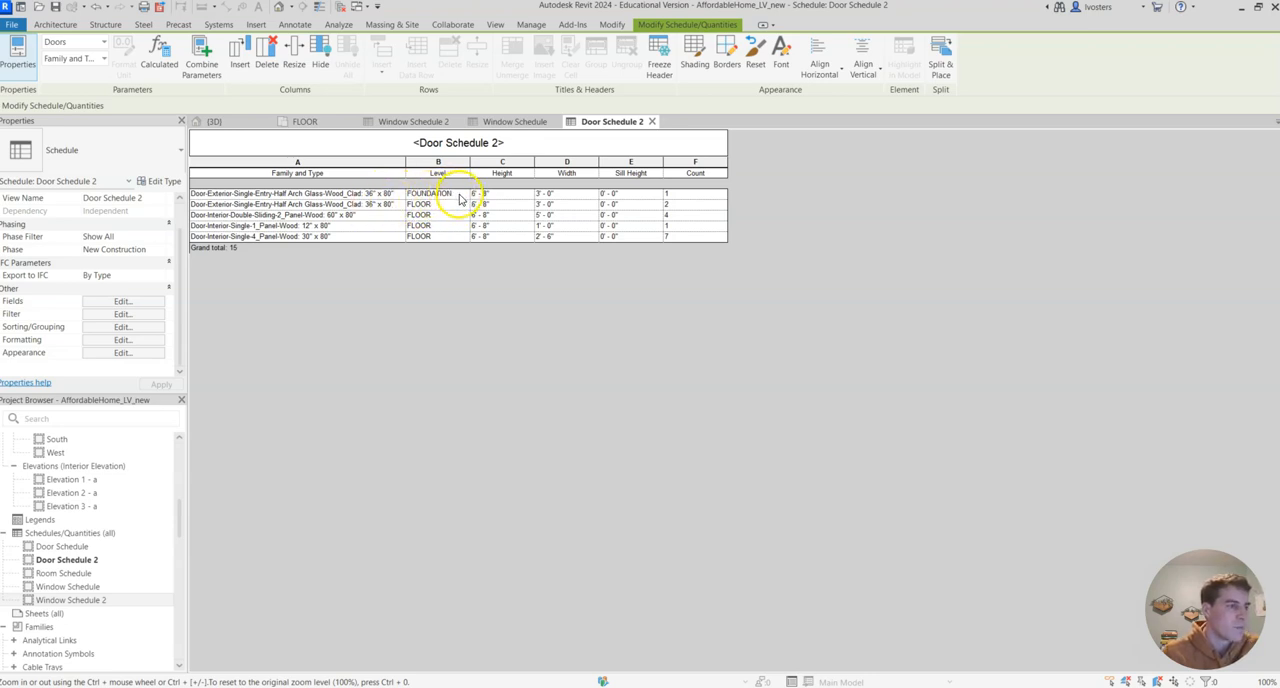
# Remove the Level grouping from the door schedule by setting the second sort criterion to (none), and select the first row's Level cell
pyautogui.click(146, 331)
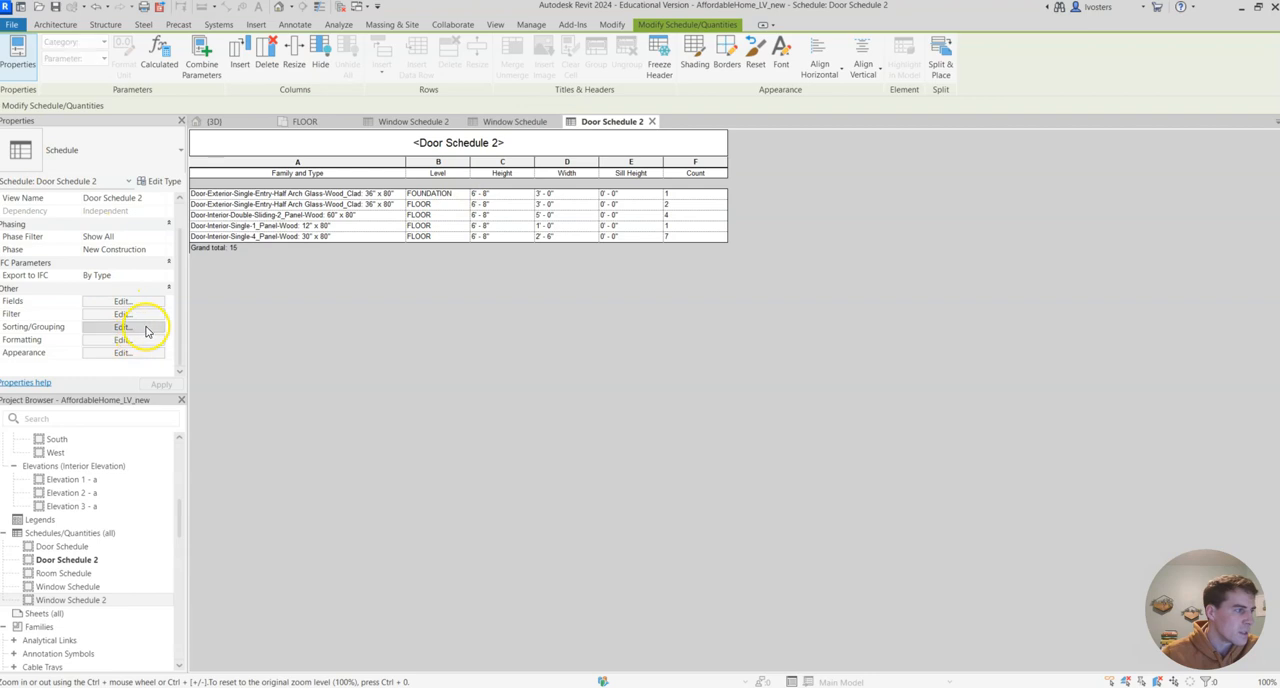
pyautogui.click(609, 287)
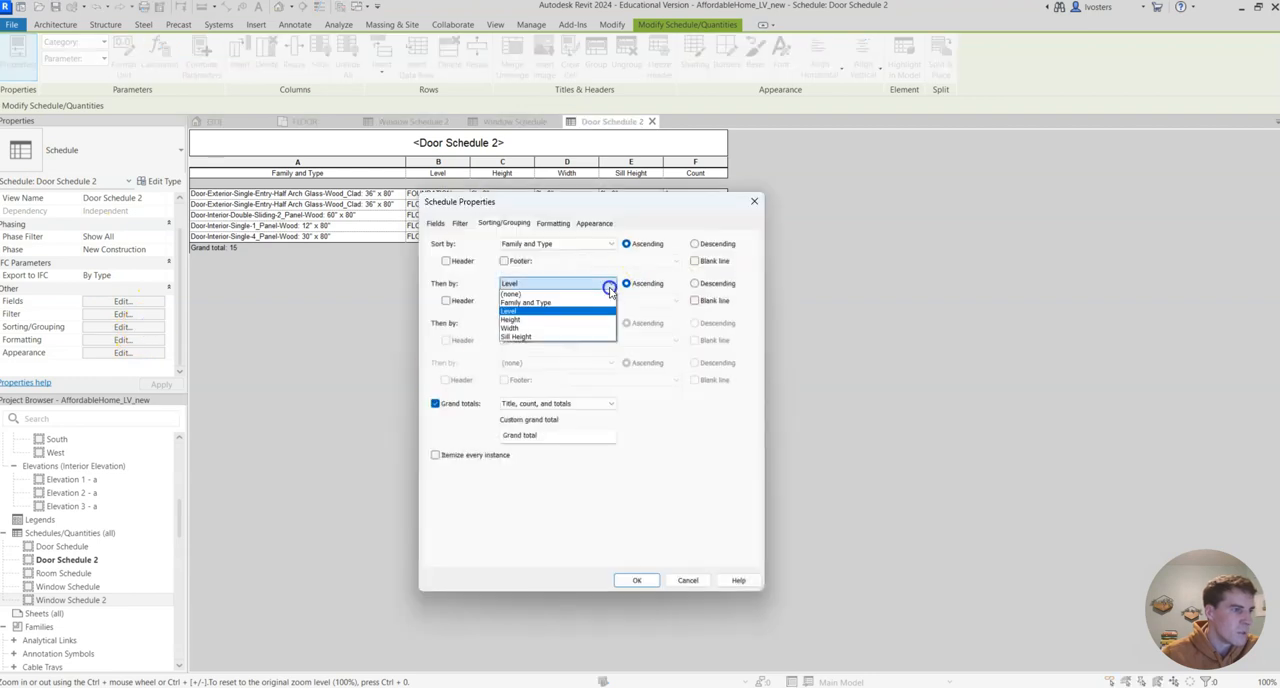
pyautogui.click(511, 294)
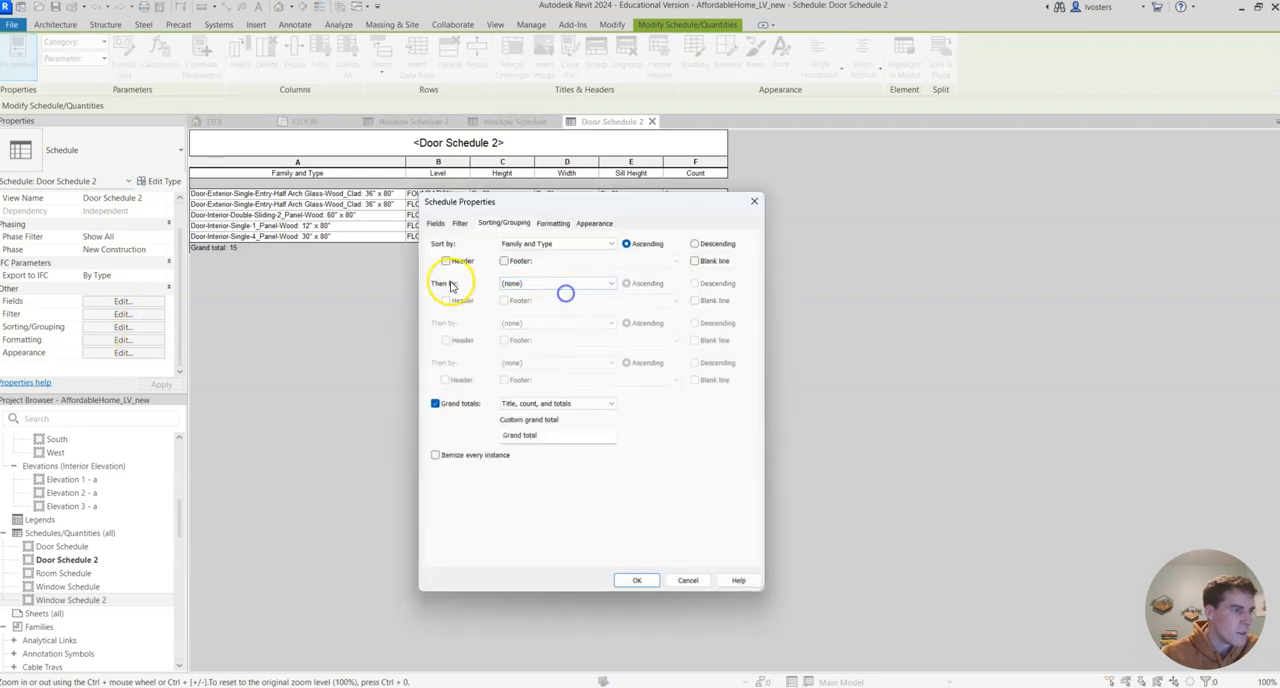
pyautogui.click(638, 579)
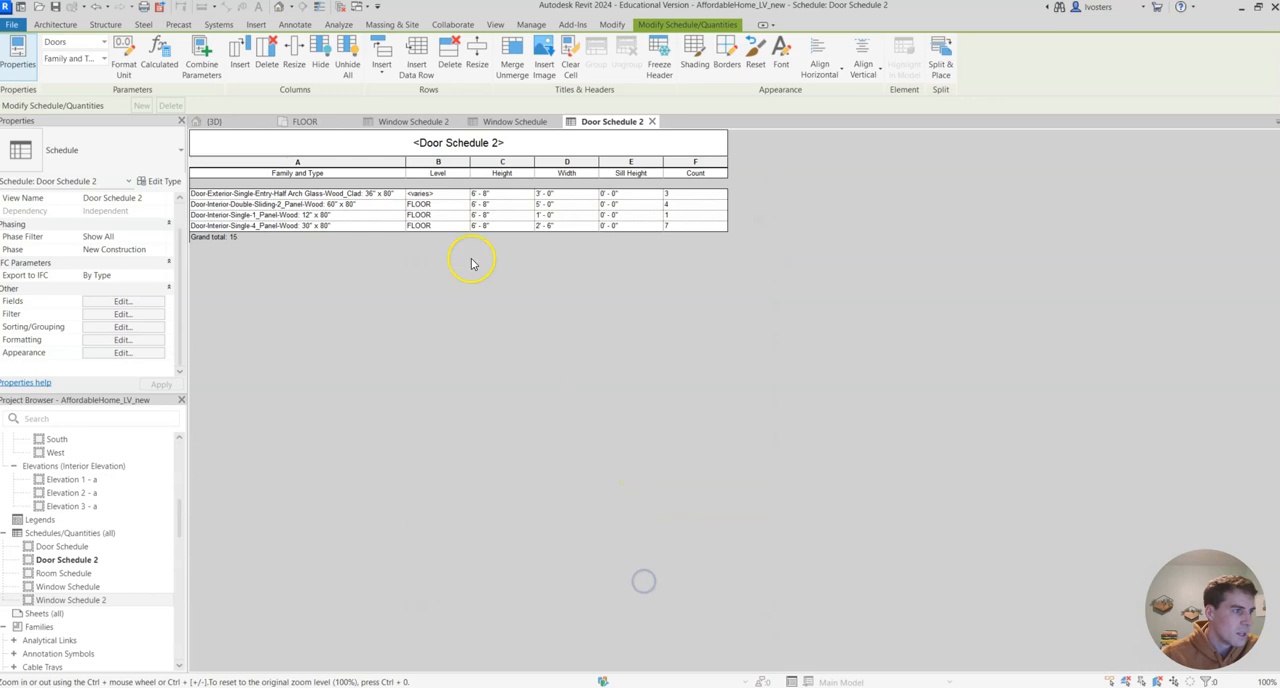
pyautogui.click(440, 196)
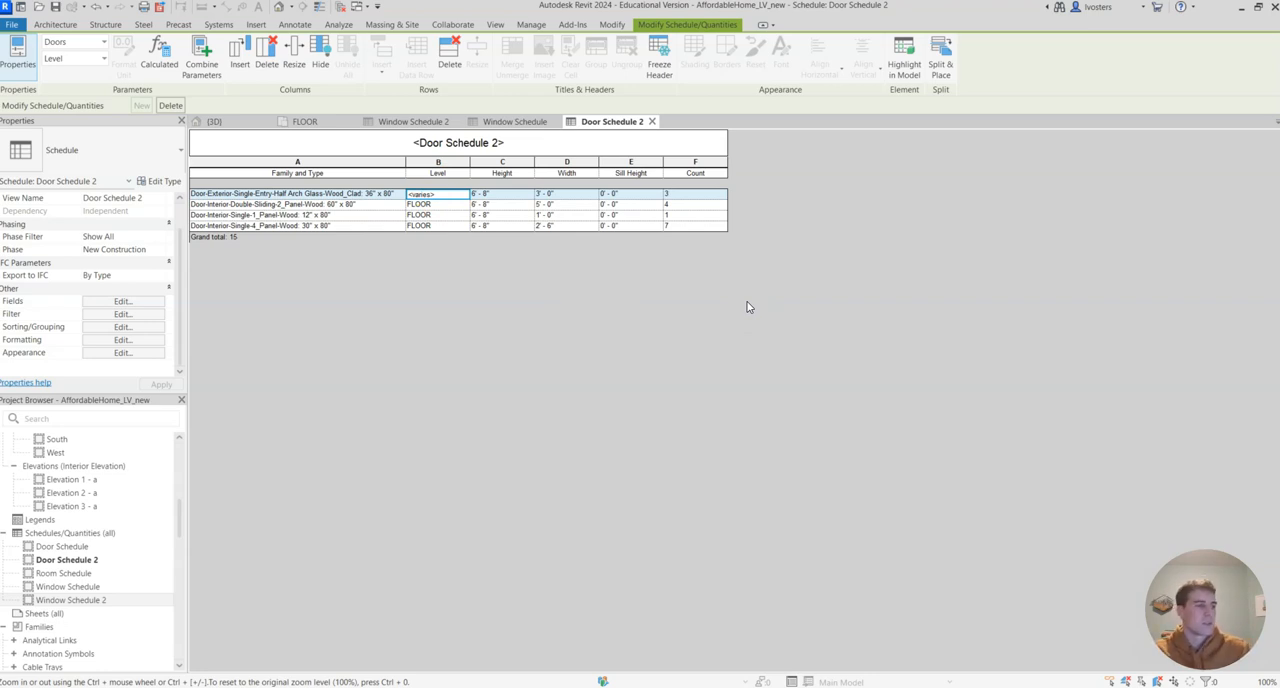
# Set Level as the door schedule's second sort criterion after Family and Type and apply the sorting
pyautogui.click(150, 326)
pyautogui.click(606, 285)
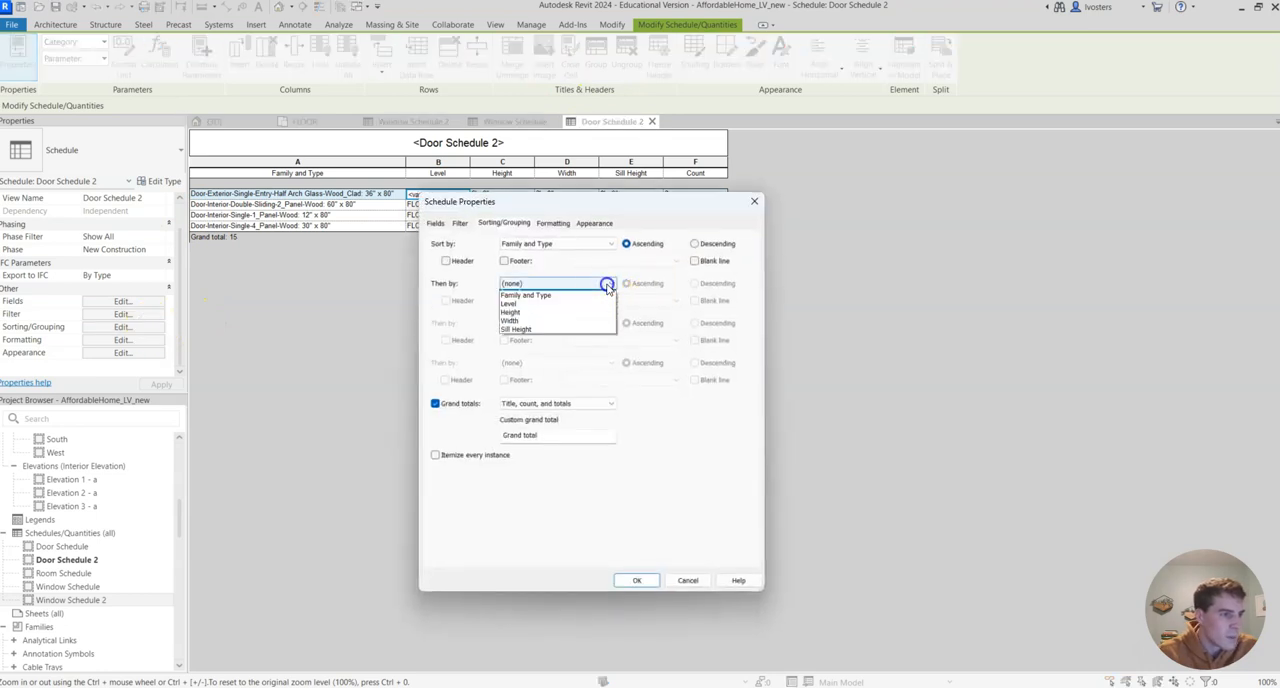
pyautogui.click(557, 303)
pyautogui.click(636, 580)
pyautogui.click(542, 333)
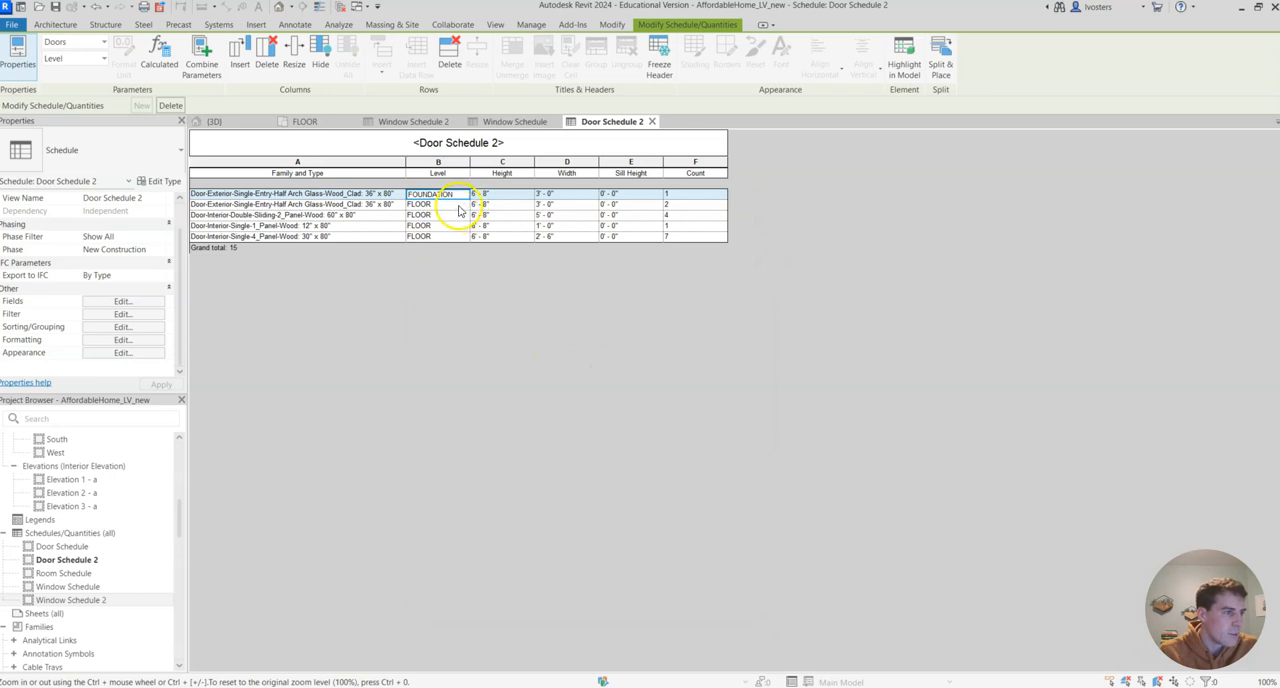